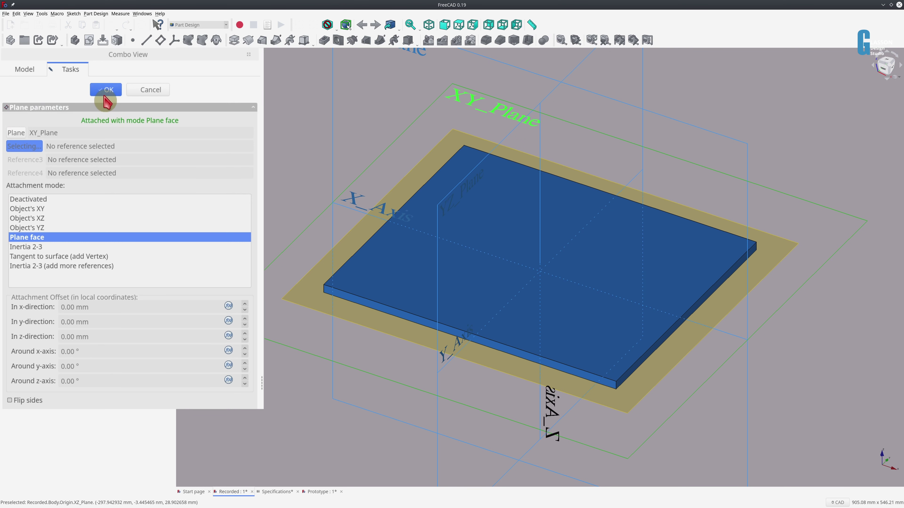
Set the datum plane's z-direction offset to the formula <<Specifications>>.scBaseThickness and accept the plane.
click(228, 335)
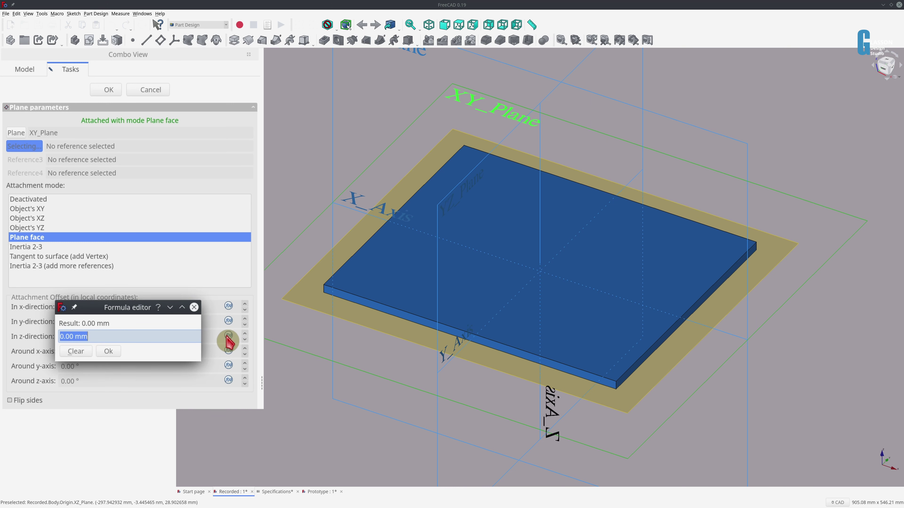
text(<<Specifications>>.scB)
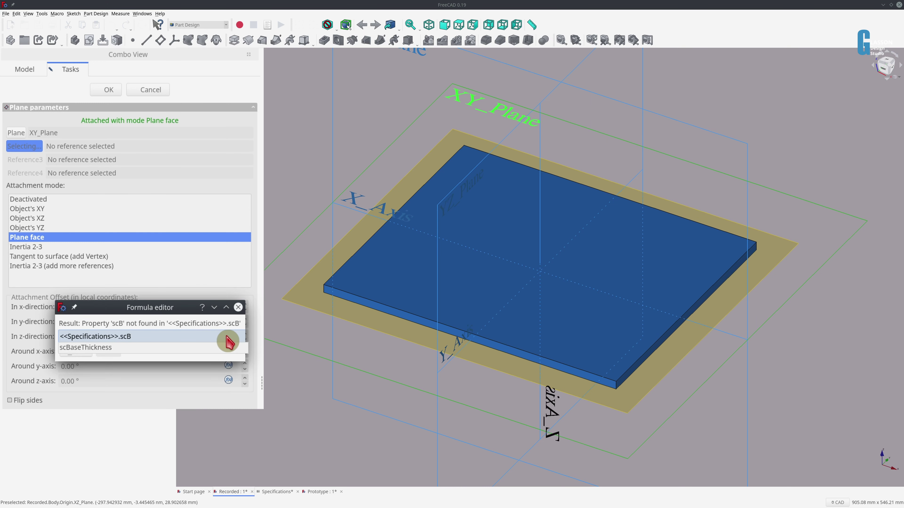
key(Down)
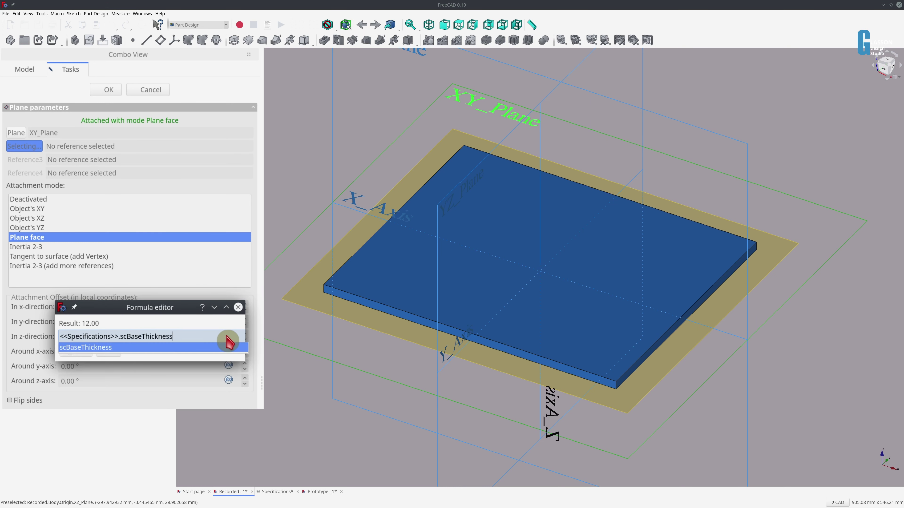
key(Return)
key(Return)
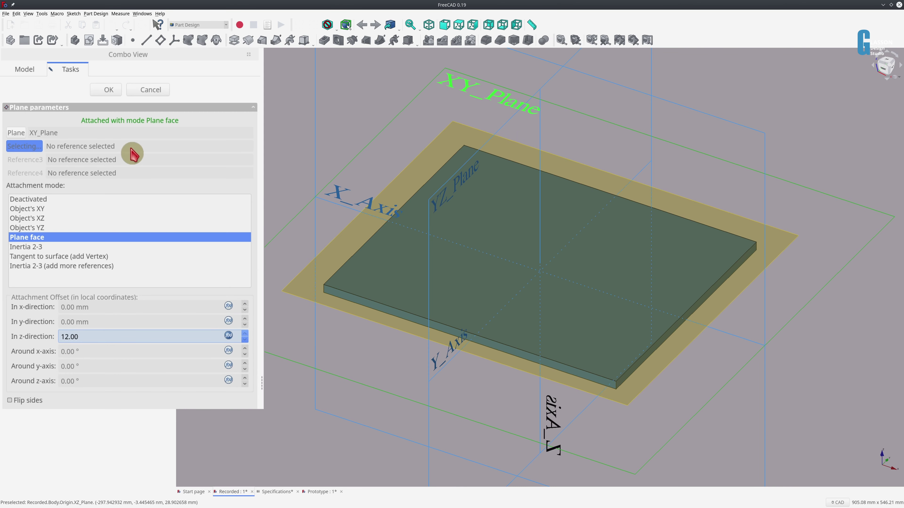
click(108, 89)
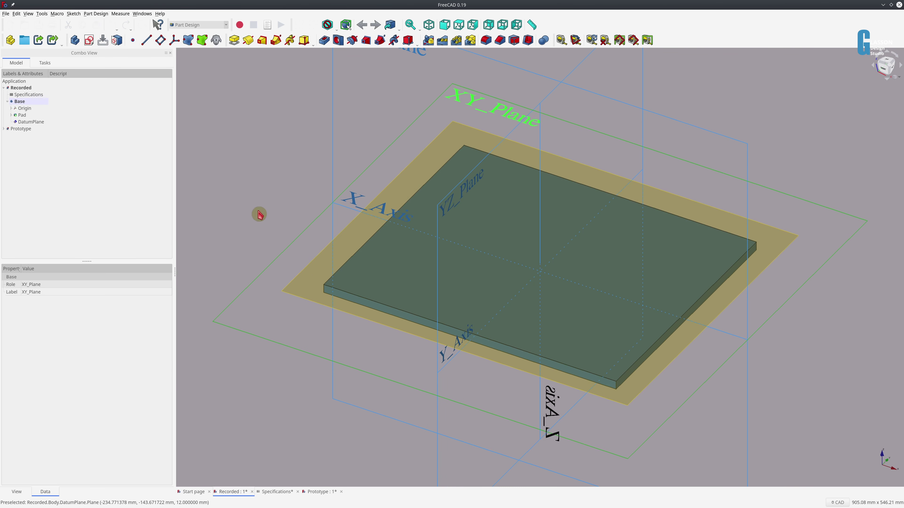
Hide the Base body's origin and start a new sketch on the datum plane.
click(23, 109)
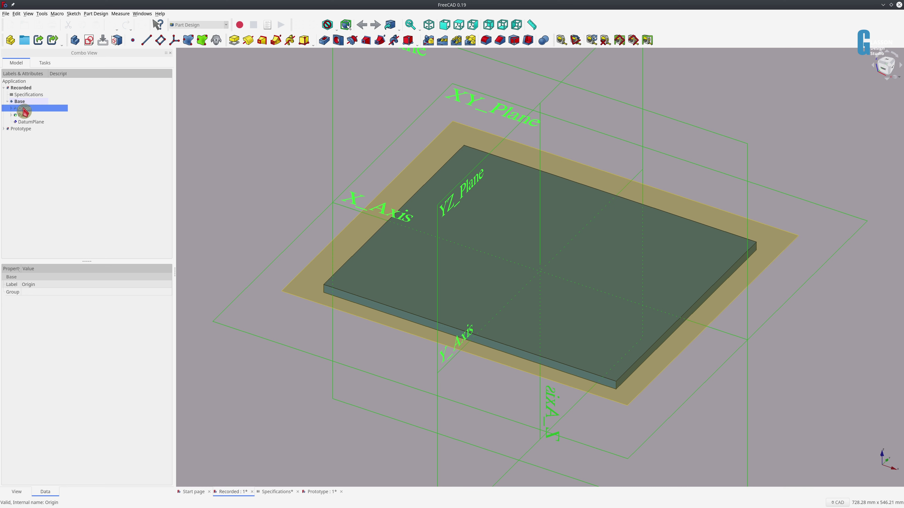
key(space)
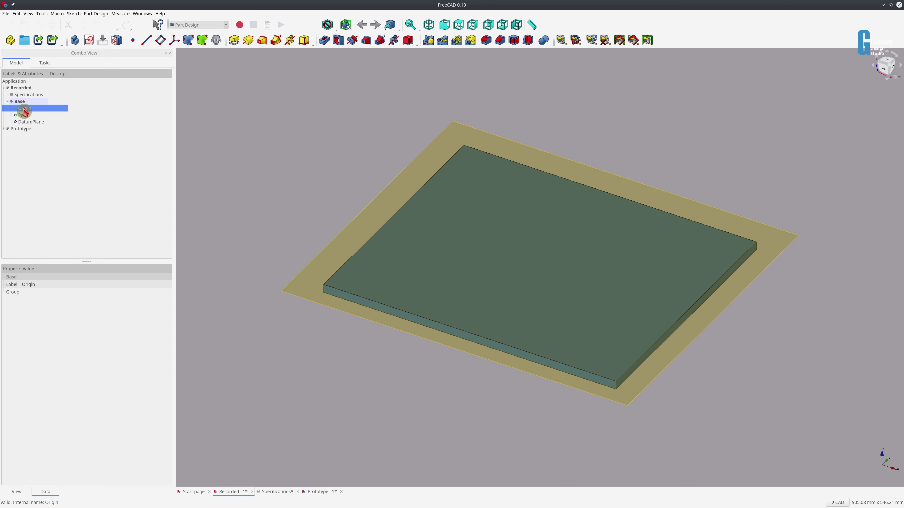
click(345, 245)
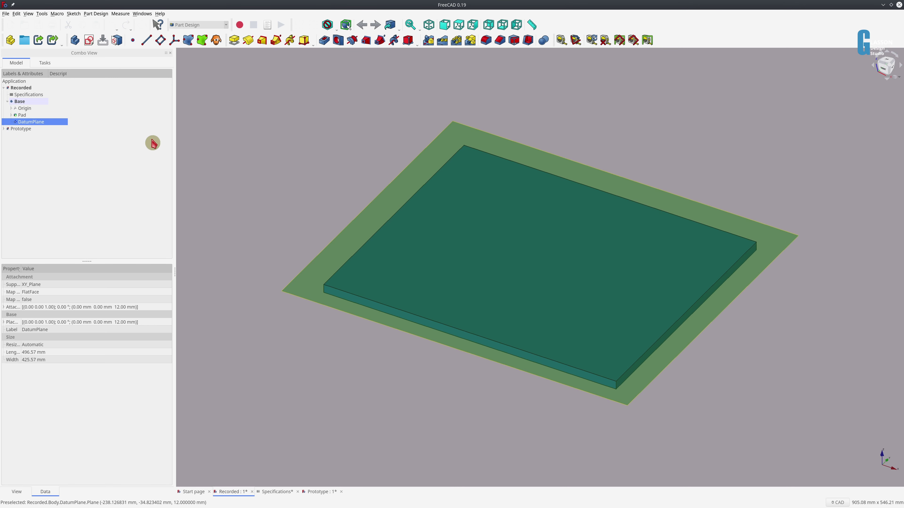
click(89, 45)
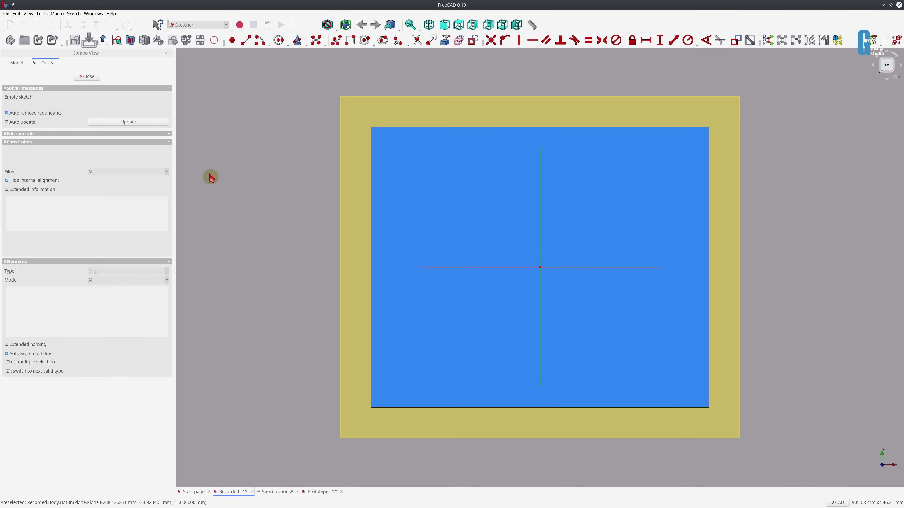
Sketch four separate circles near the plate's upper edge, with the one closest to the upper-left corner about 19 mm in diameter.
click(277, 40)
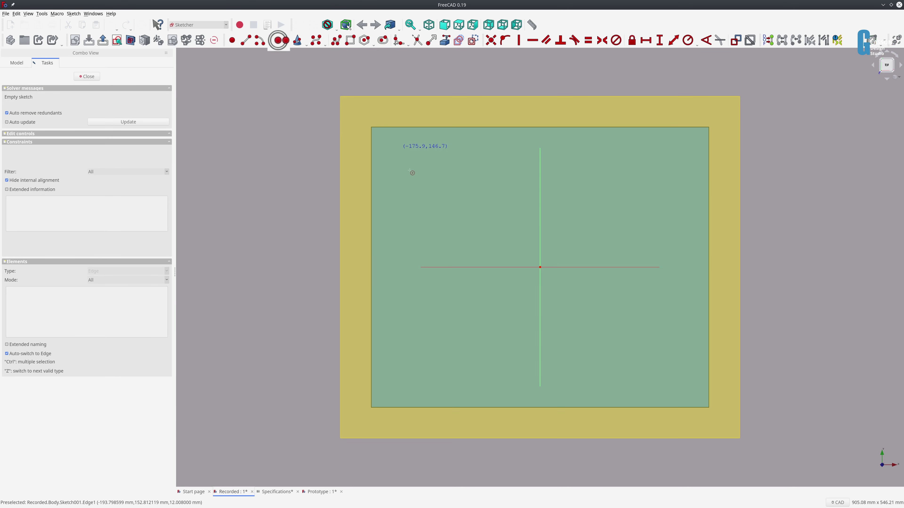
click(385, 144)
click(391, 141)
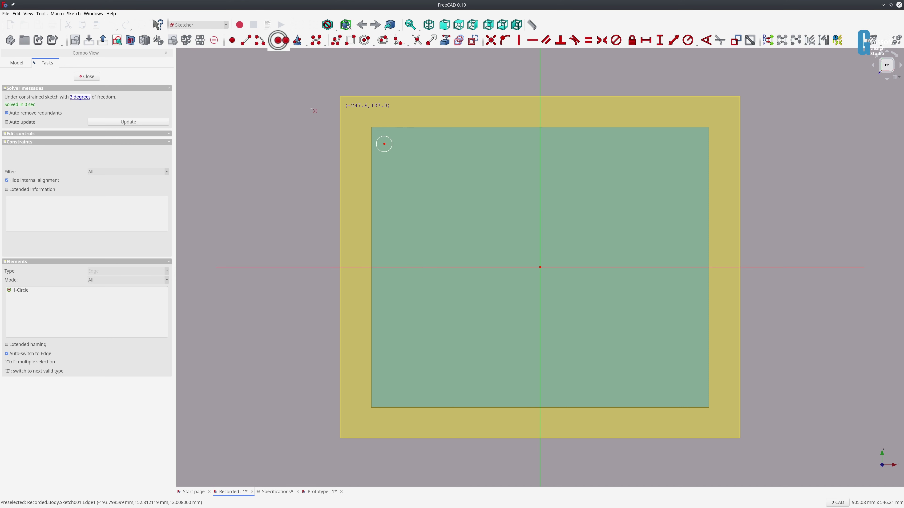
key(Escape)
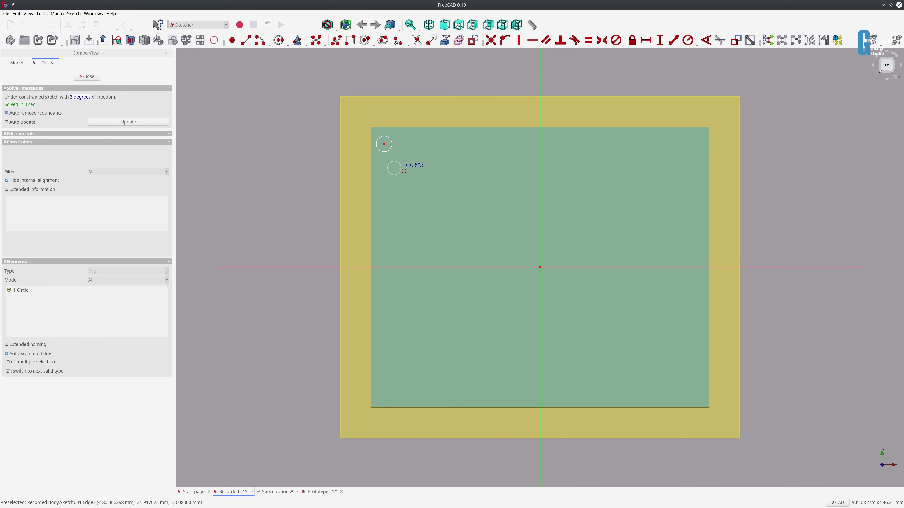
click(401, 168)
click(460, 166)
click(468, 167)
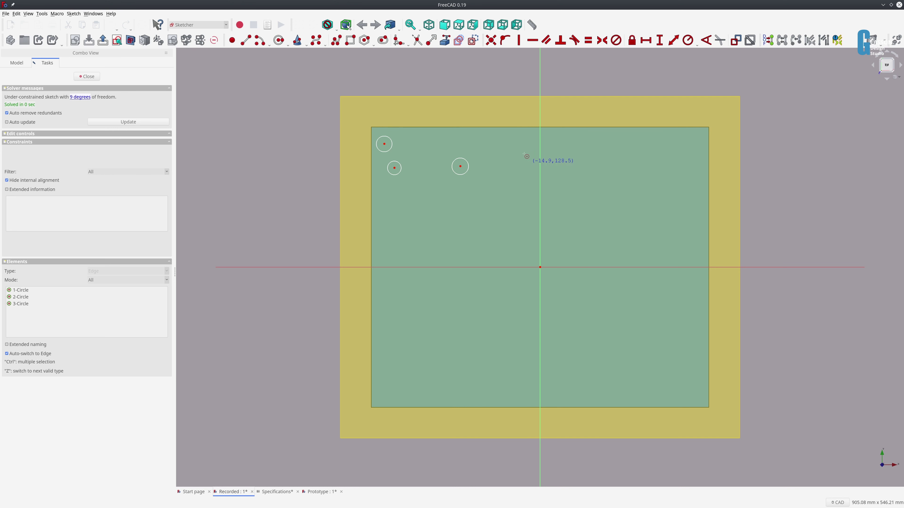
click(509, 146)
click(517, 148)
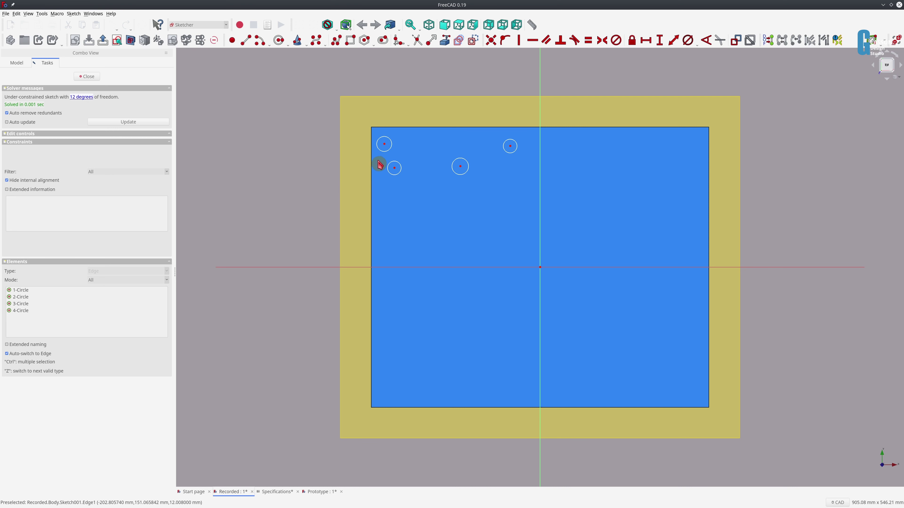
Constrain the diameter of the circle nearest the plate's upper-left corner to 12 mm.
click(389, 153)
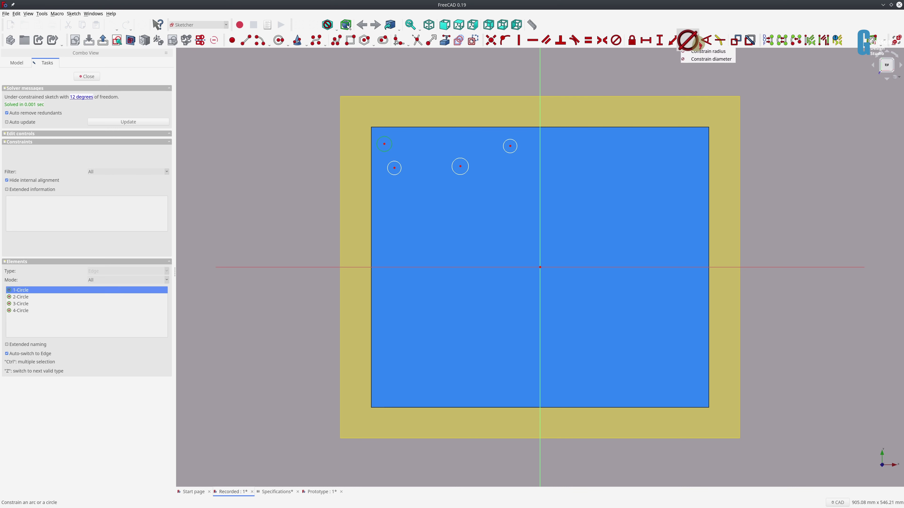
click(688, 40)
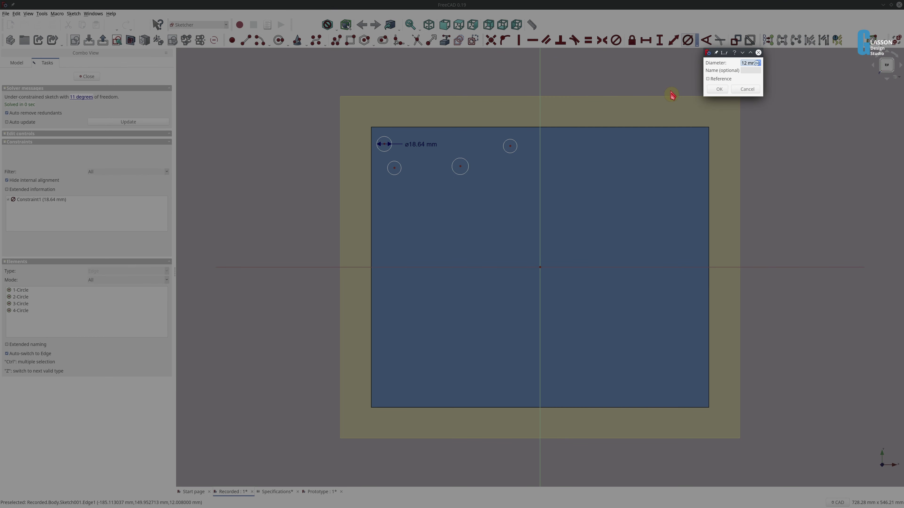
click(718, 89)
Apply an equality constraint to the three circles other than the 12 mm corner circle.
click(399, 176)
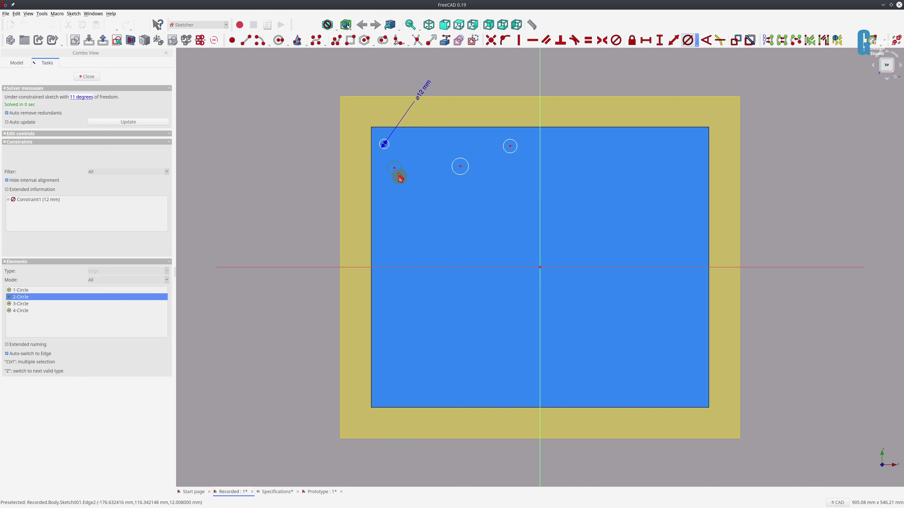
click(459, 175)
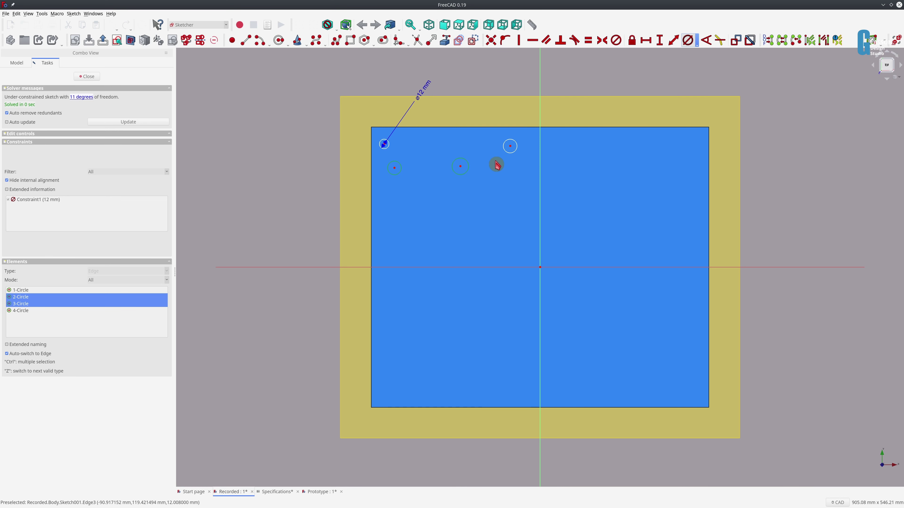
click(506, 152)
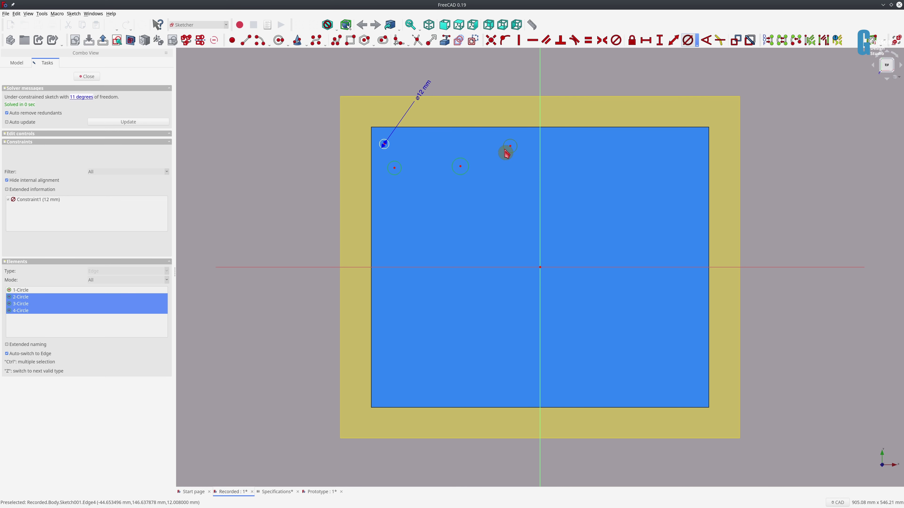
key(e)
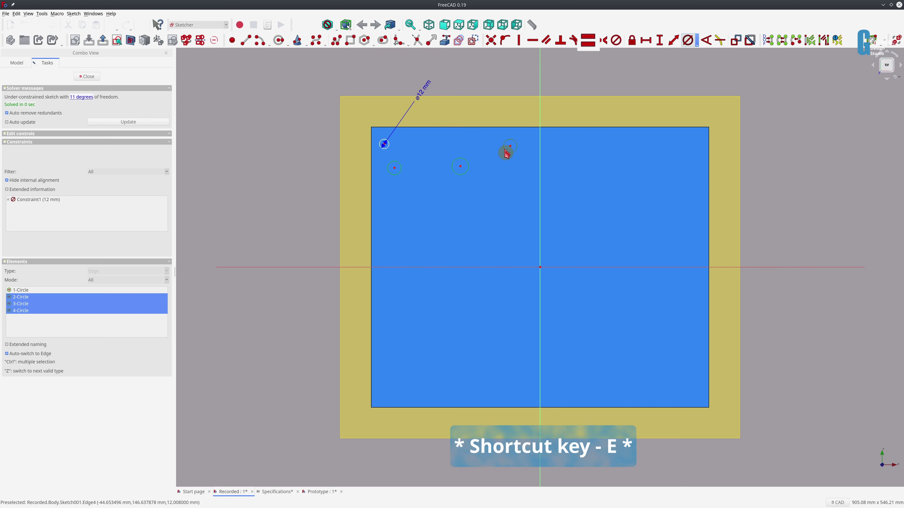
key(e)
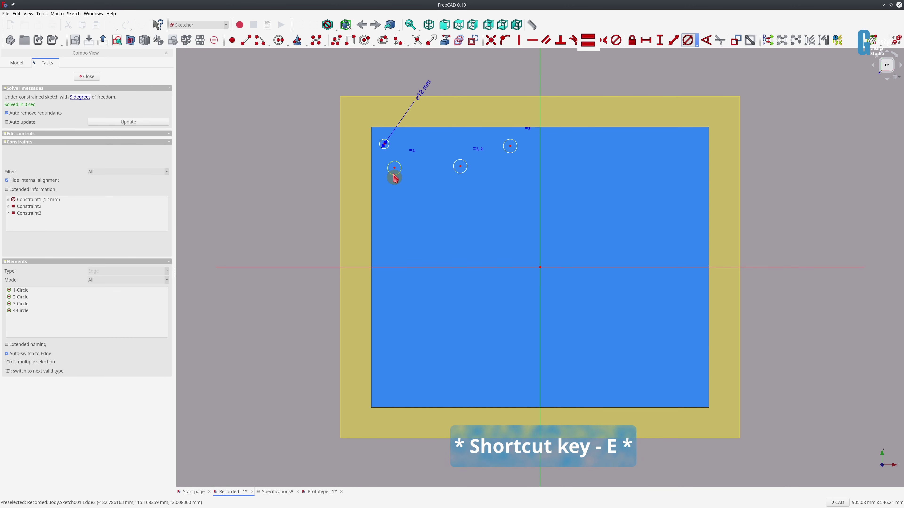
Constrain the diameter of the equal circle closest to the 12 mm corner circle to 8 mm.
click(394, 175)
click(688, 40)
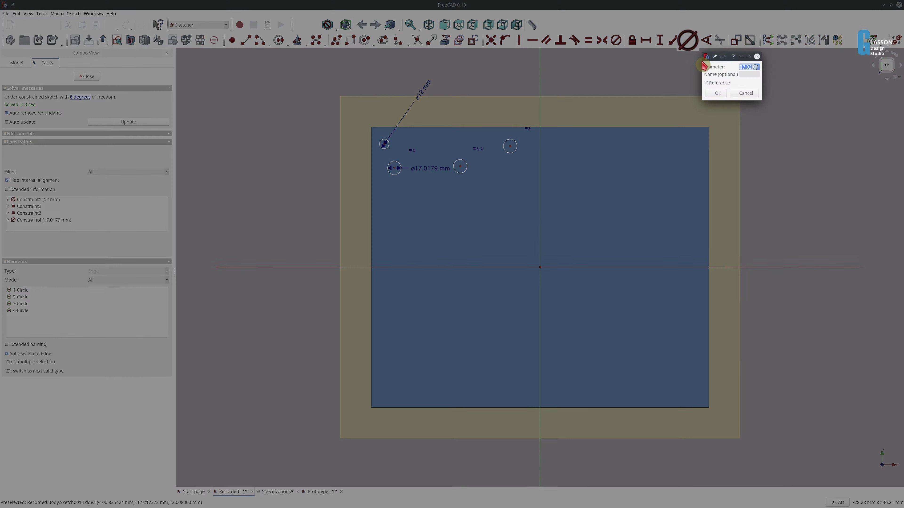
text(8)
key(Return)
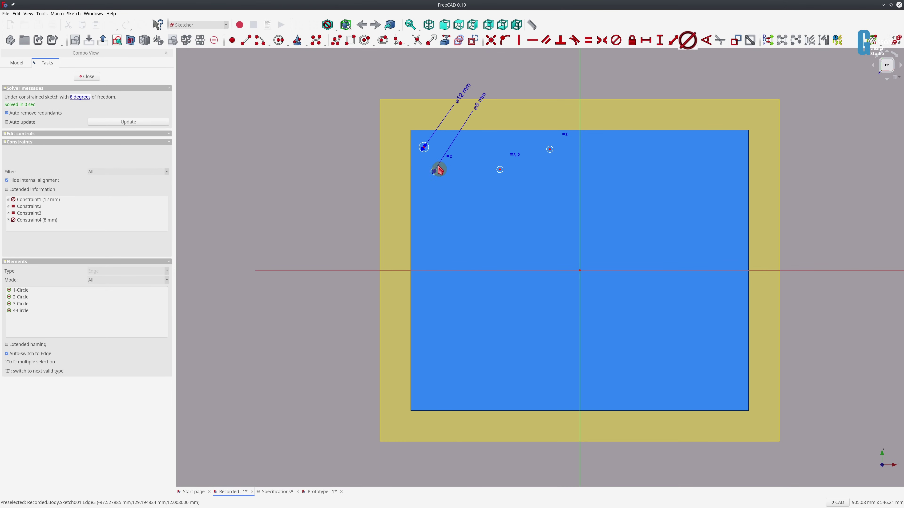
Constrain the centres of the two lower 8 mm circles to be horizontally aligned.
scroll(473, 182, up, 6)
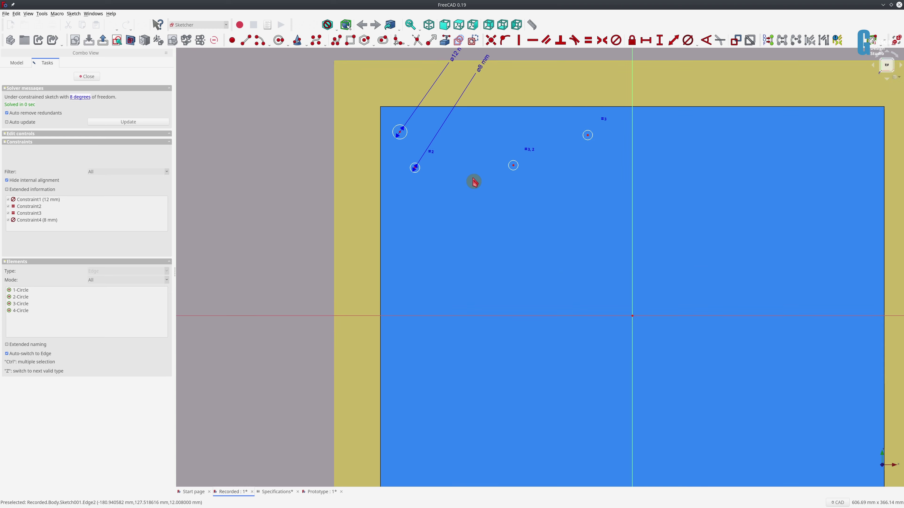
key(h)
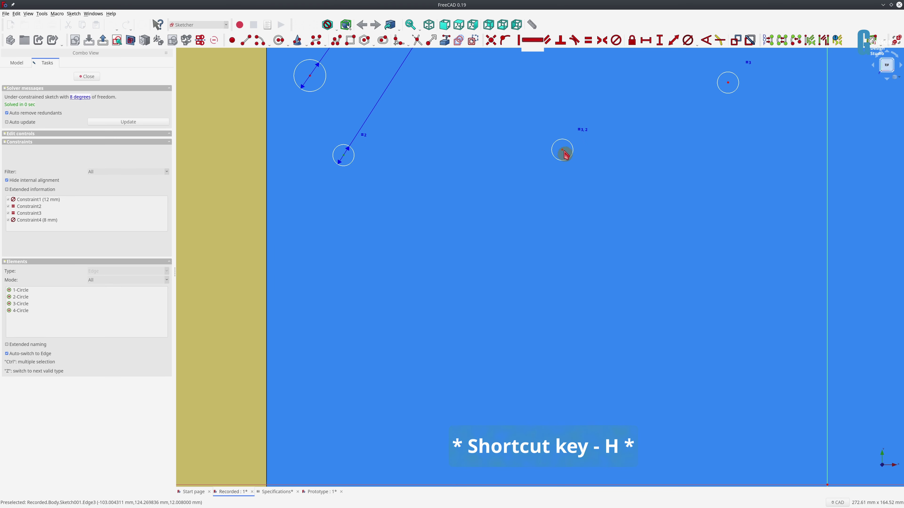
click(562, 150)
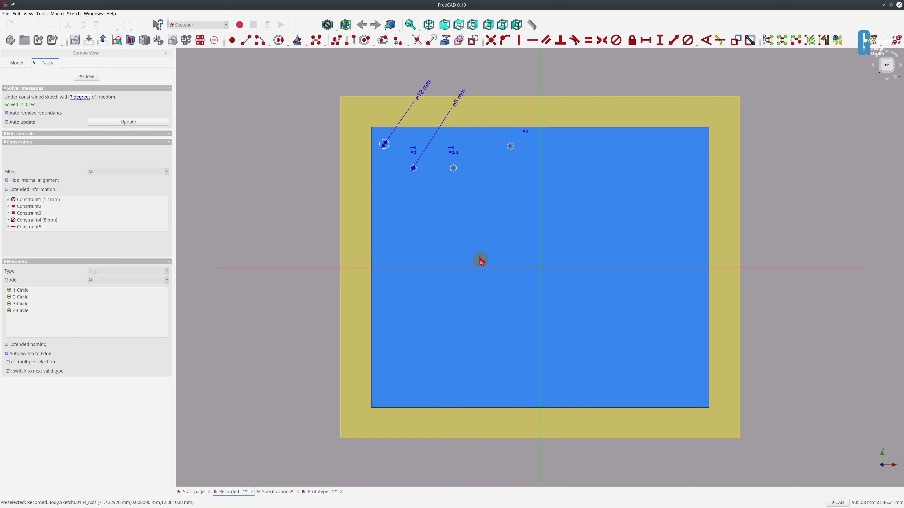
Constrain the horizontal distance between the 12 mm circle's centre and the origin with the formula <<Specifications>>.sfBaseLength/2-15.
key(shift+h)
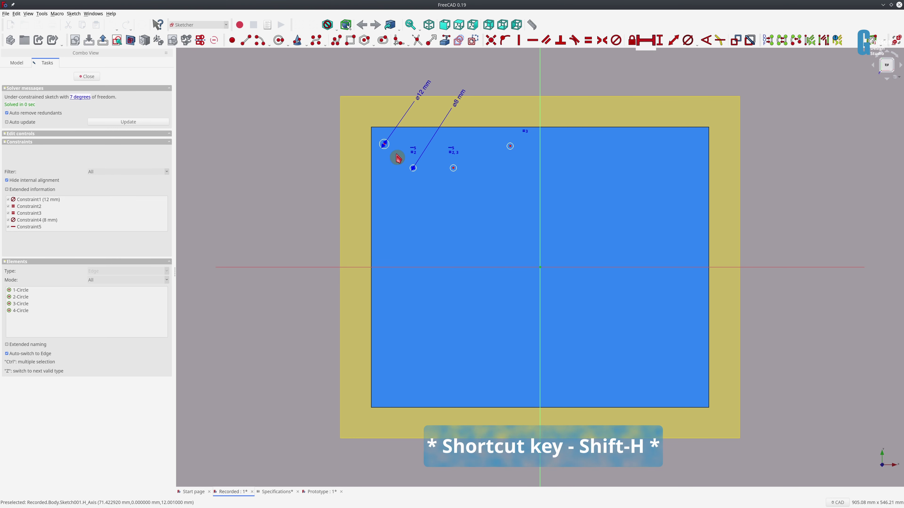
click(384, 145)
key(equal)
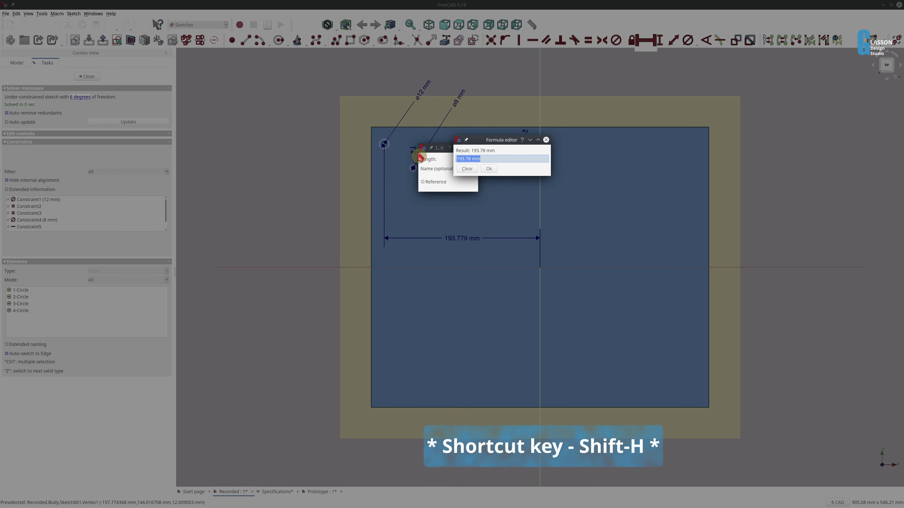
text(<<sp)
key(Down)
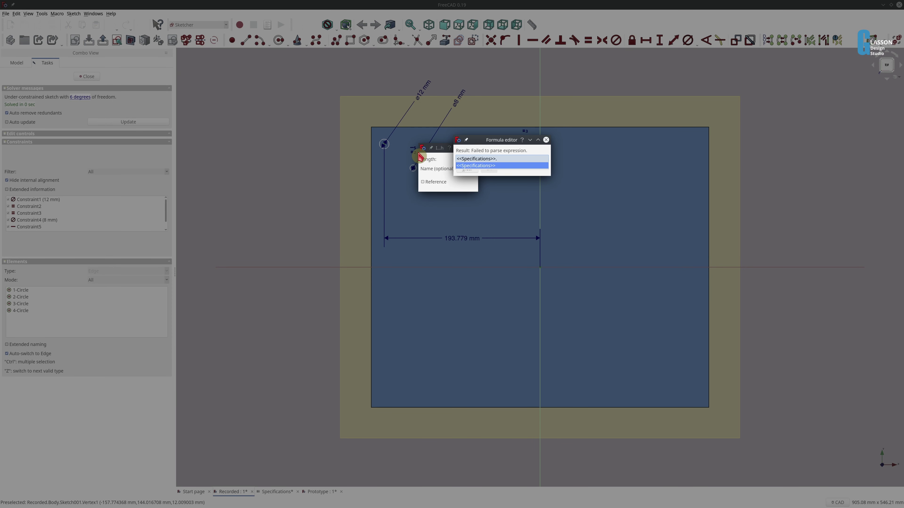
text(sfB)
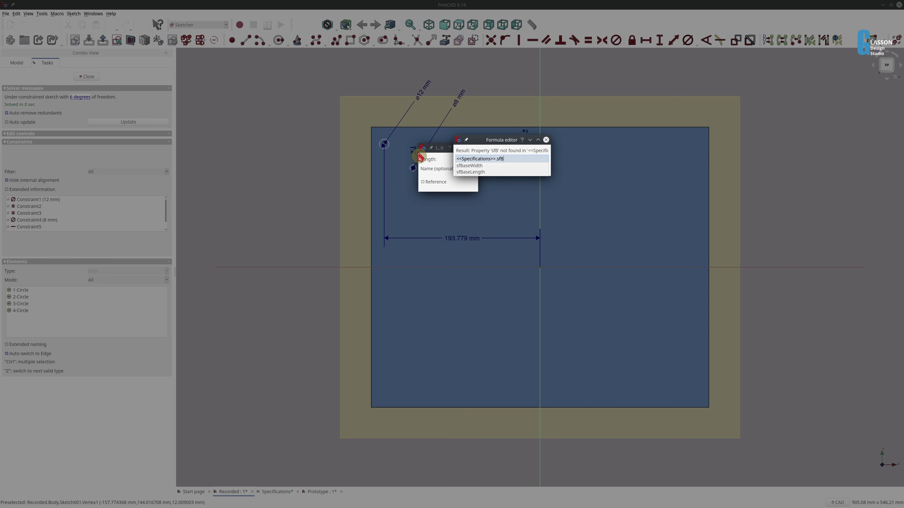
key(Down)
key(Down)
key(Return)
text(/2)
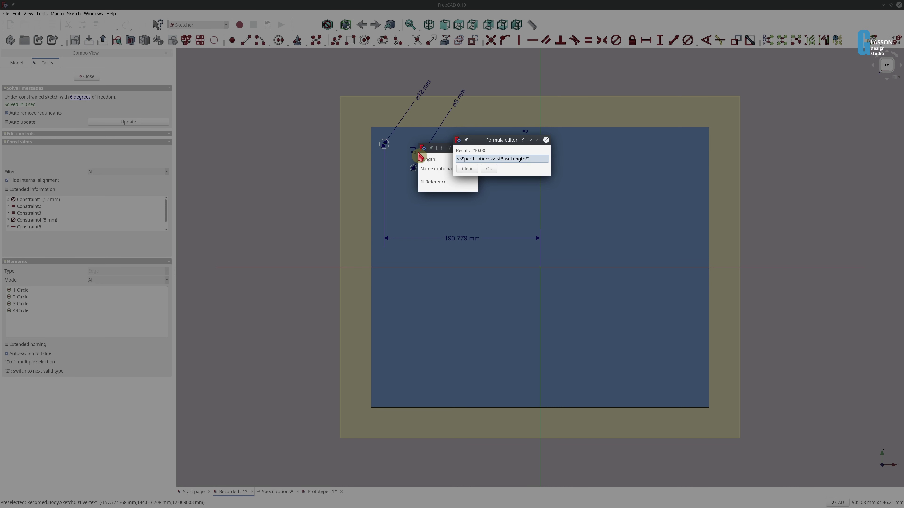
text(-15)
key(Return)
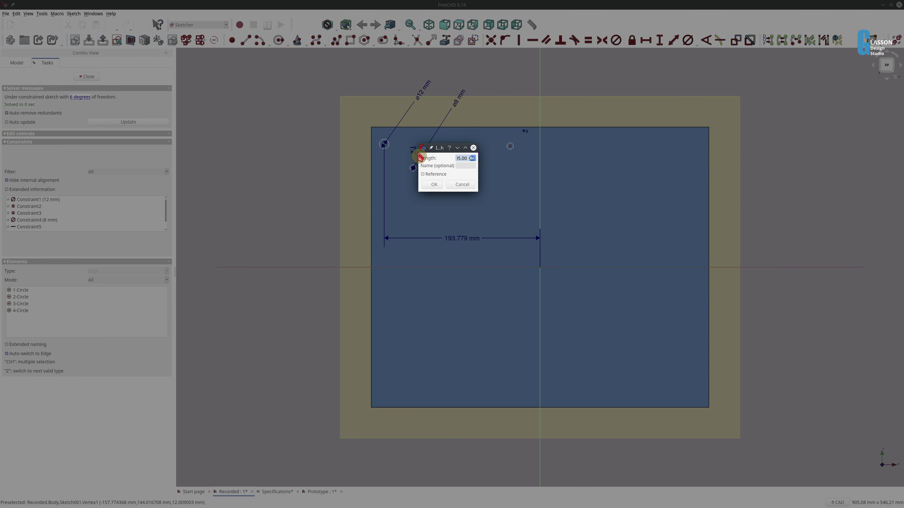
click(431, 184)
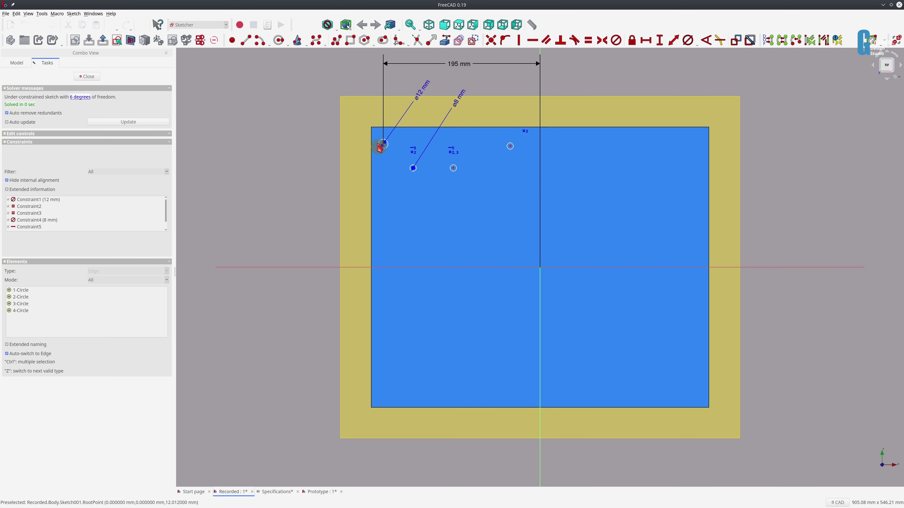
Constrain the vertical distance between the 12 mm circle's centre and the origin with the formula <<Specifications>>.sfBaseWidth/2 - 10.
key(shift+v)
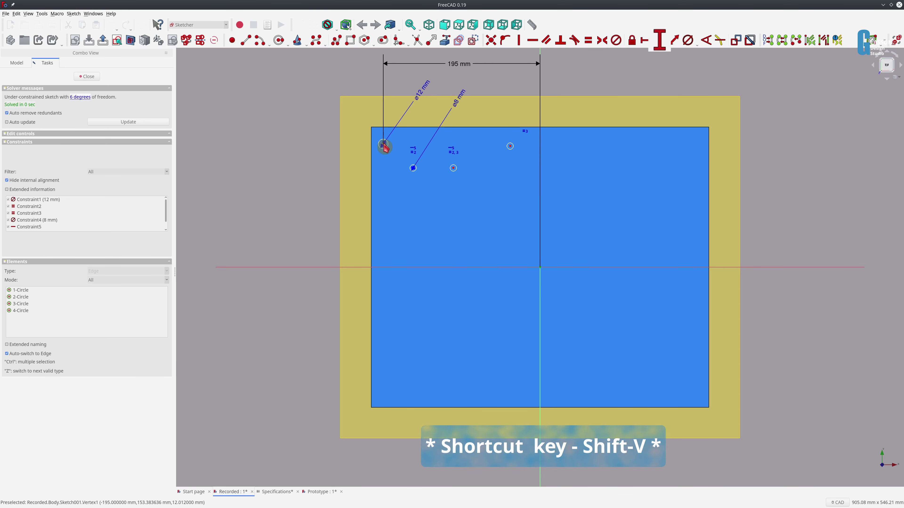
click(385, 146)
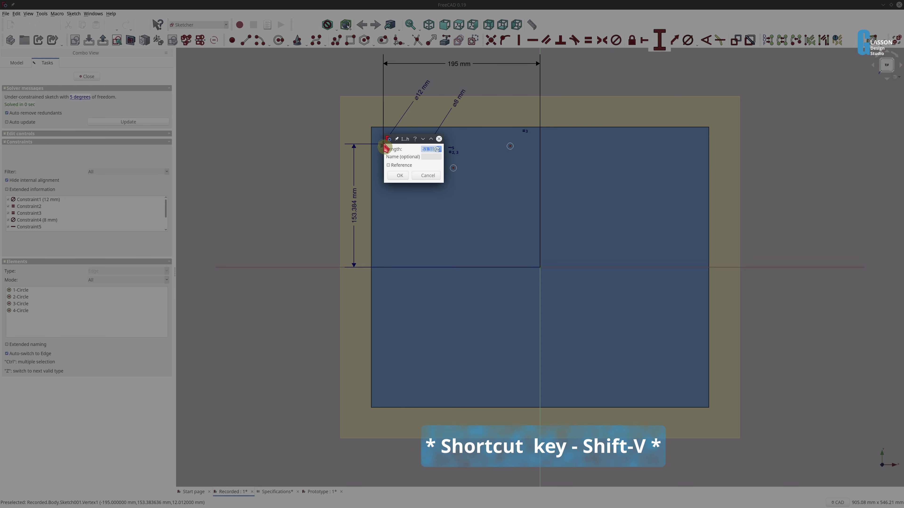
text(=<<Specifications>>.)
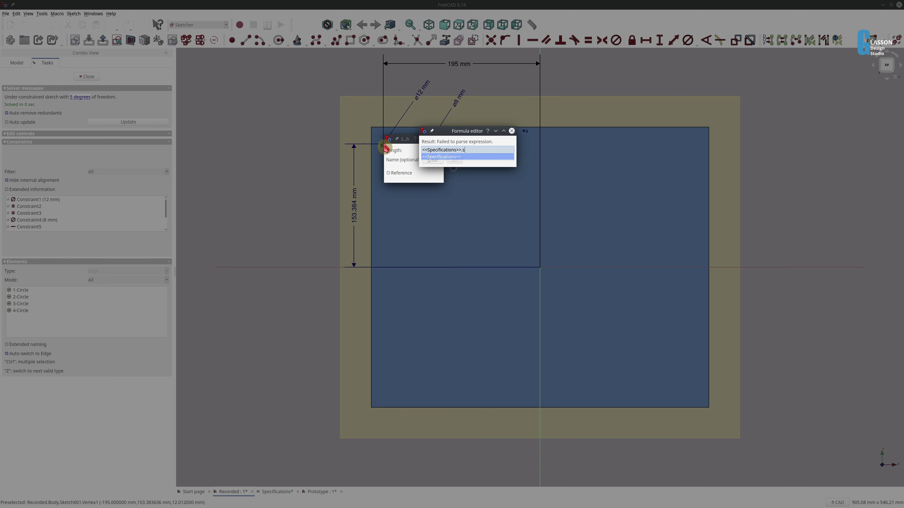
text(sfB)
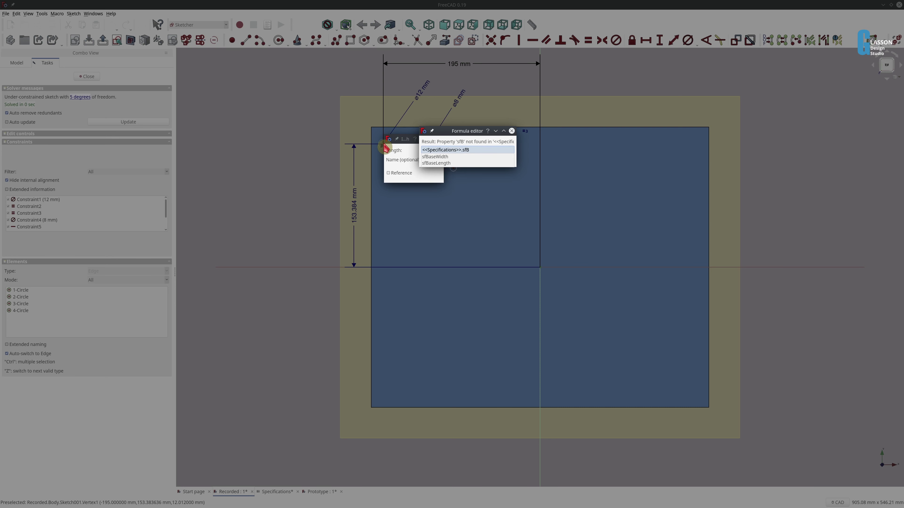
key(Down)
key(Return)
text(/2 -)
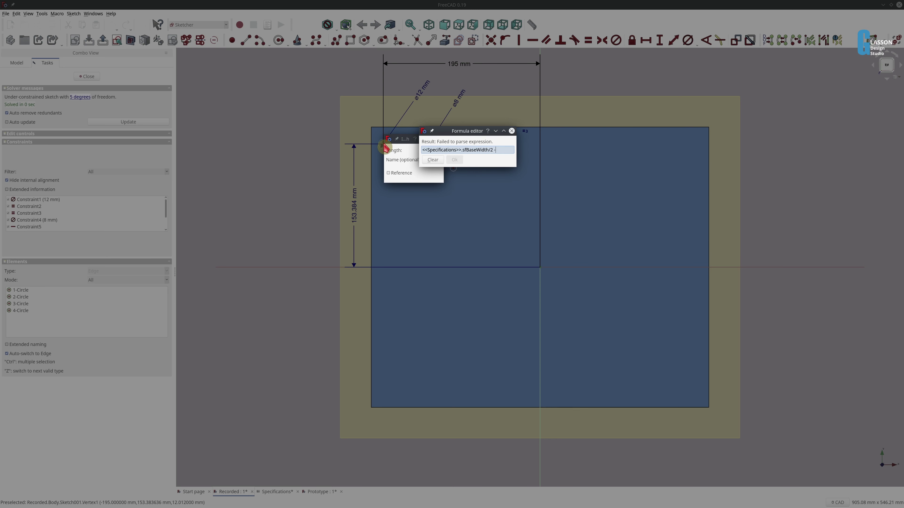
text( 10)
key(Return)
key(Return)
Constrain the horizontal distance between the centres of the two aligned 8 mm circles with the formula <<Specifications>>.sfShaptonBaseWidth-20.
scroll(413, 176, up, 4)
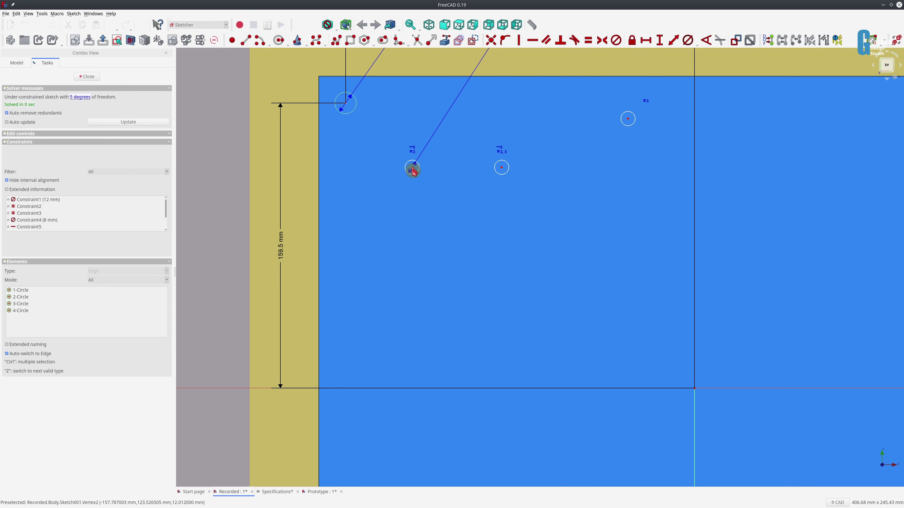
click(413, 170)
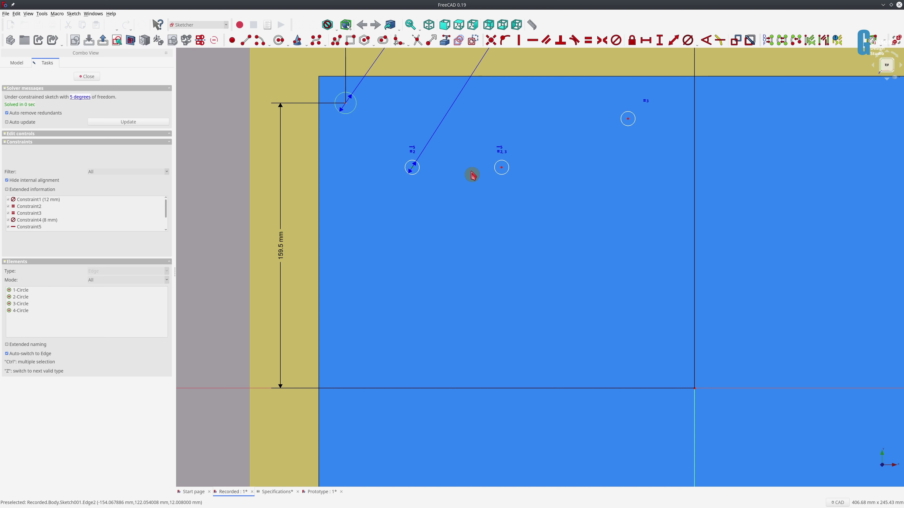
click(501, 168)
key(shift+h)
key(equal)
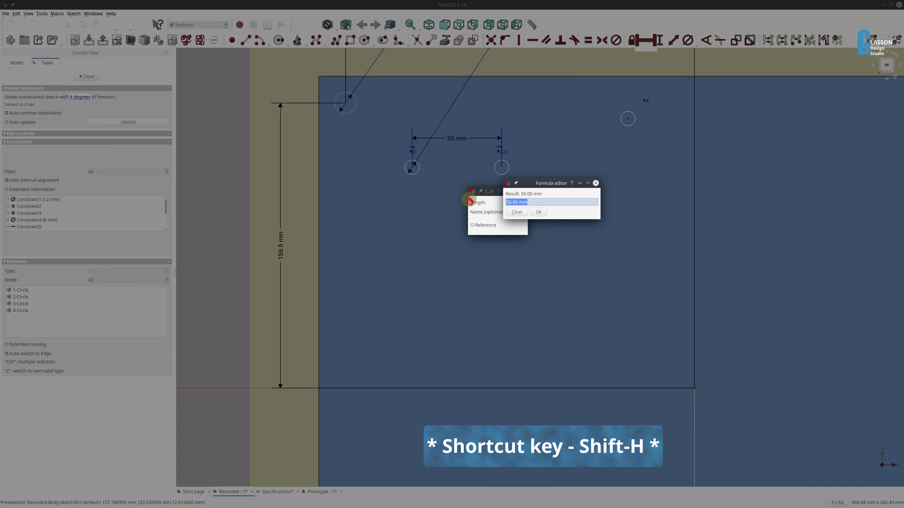
text(<<Specifications>>.sfShaptonBaseWidth)
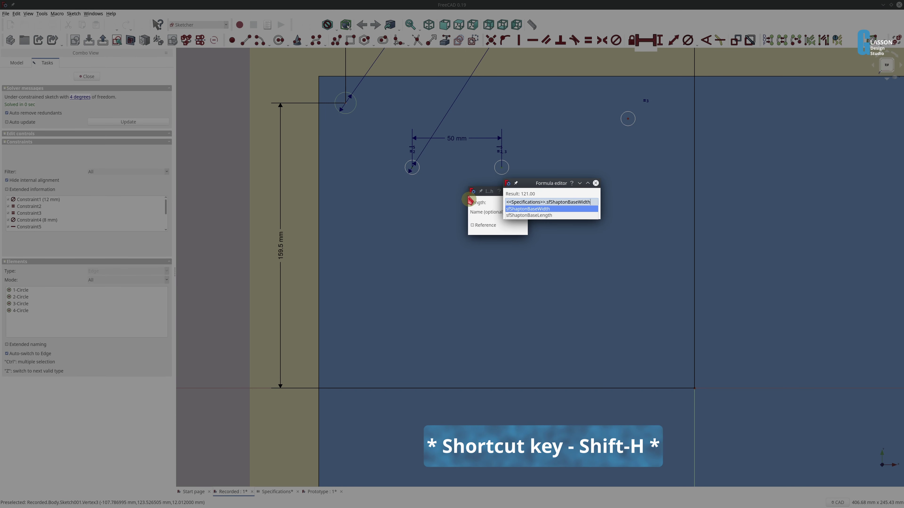
text(-20)
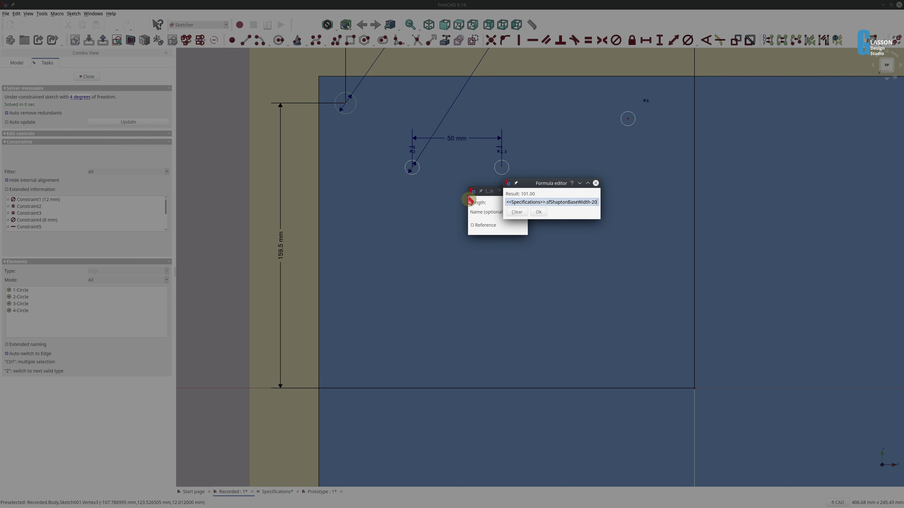
key(Return)
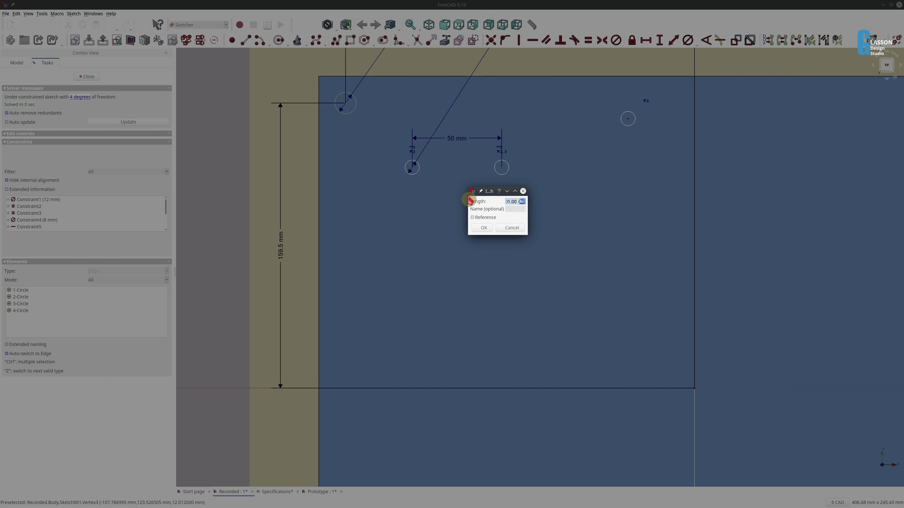
click(490, 231)
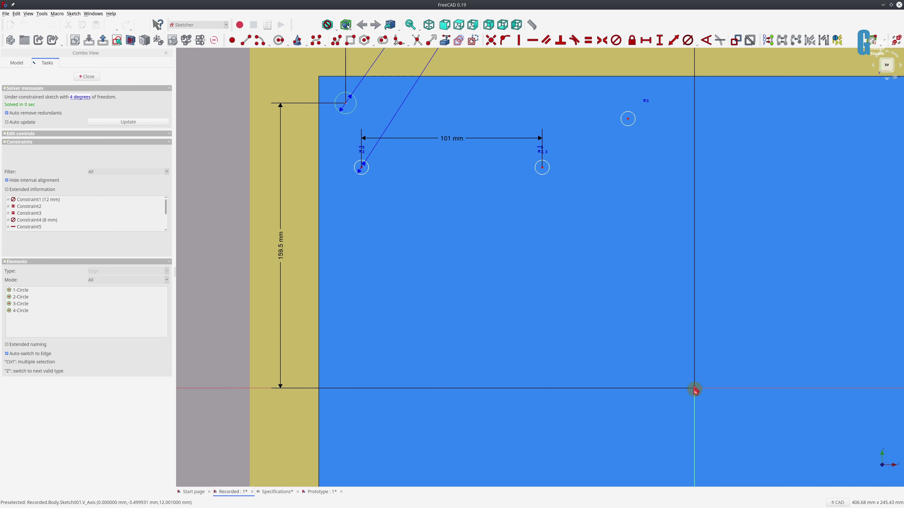
Constrain the horizontal distance between the origin and the outer aligned 8 mm circle's centre with the formula <<Specifications>>.sfBaseWidth / 2 - 10.
key(shift+h)
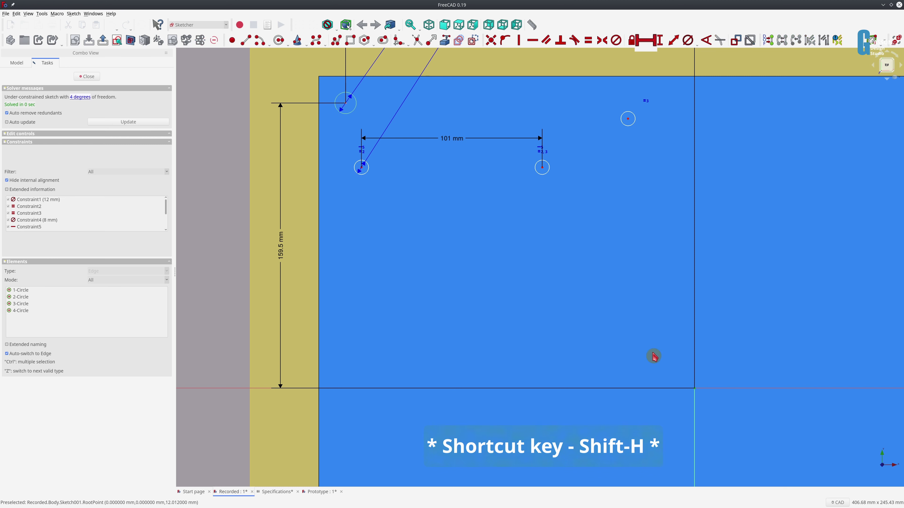
click(362, 167)
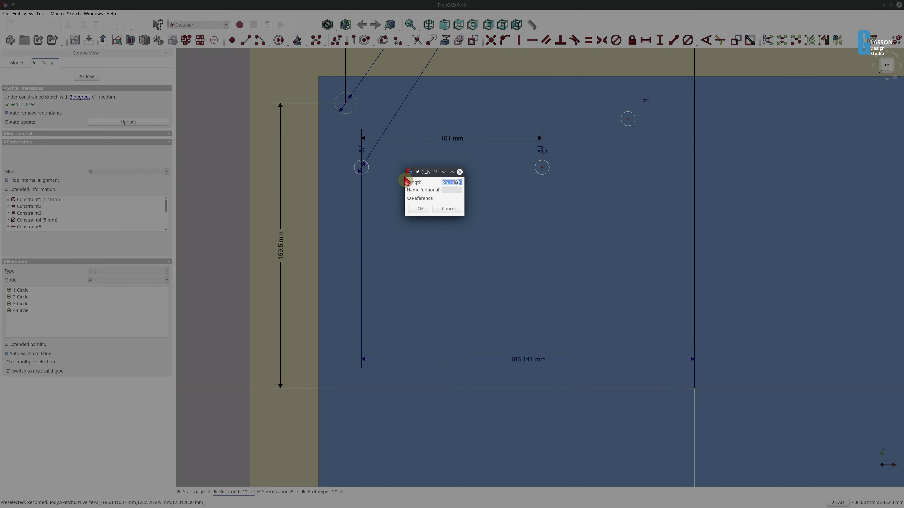
key(equal)
text(<<)
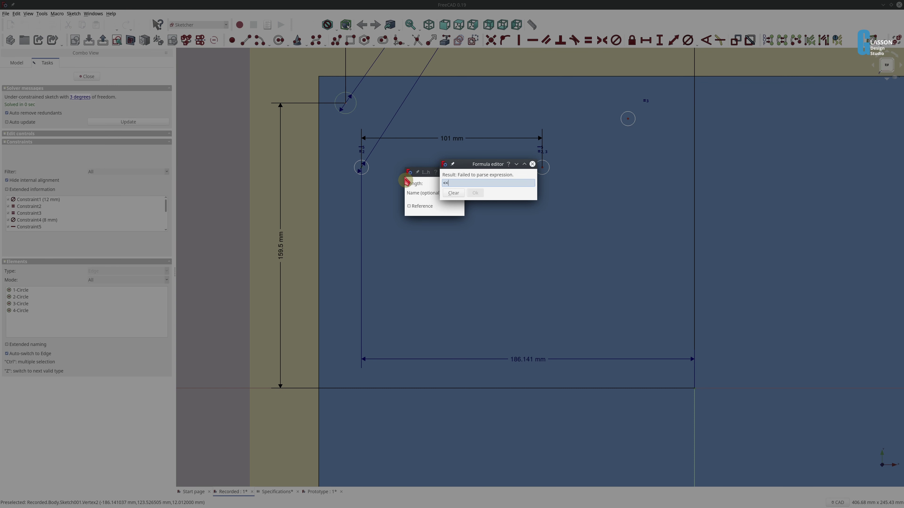
text(Specifications>>.sfB)
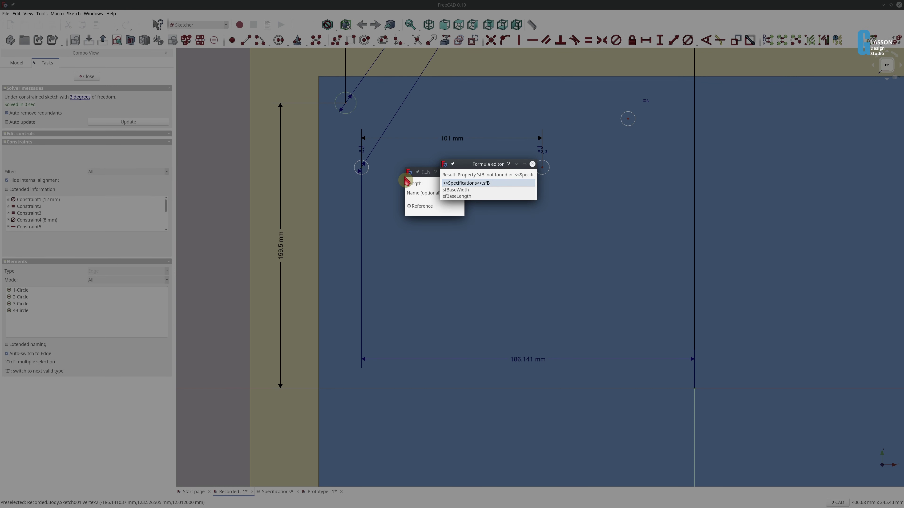
key(Down)
key(Return)
key(Return)
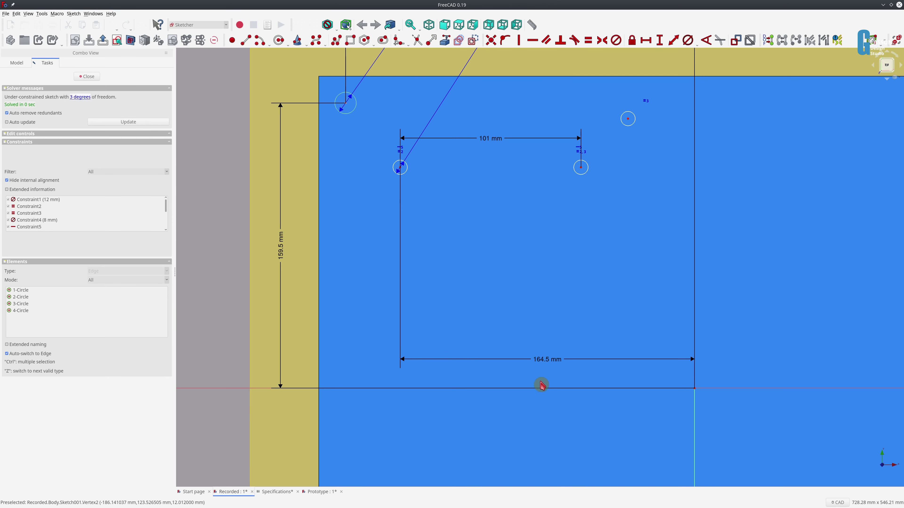
Change the formula of the outer 8 mm circle's horizontal distance from the origin to <<Specifications>>.sfBaseLength / 2 - 10.
double_click(541, 368)
click(592, 373)
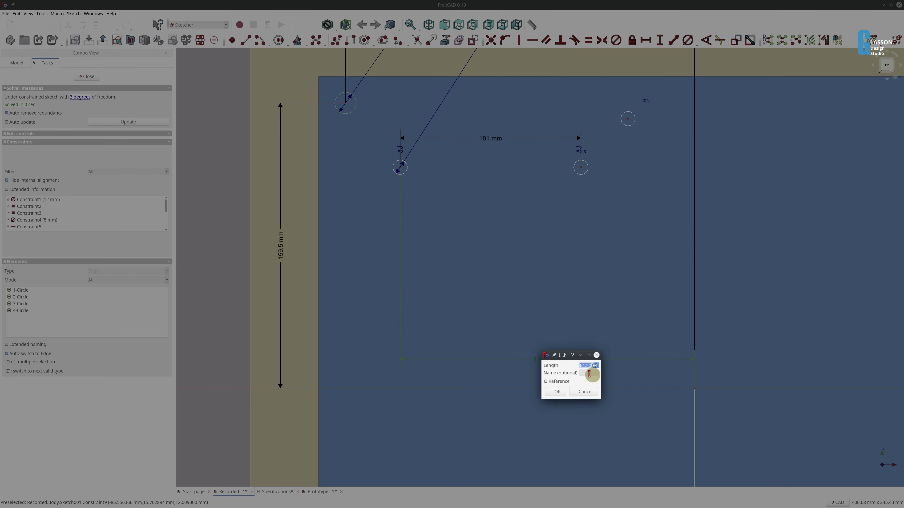
key(BackSpace)
key(BackSpace)
key(BackSpace)
key(BackSpace)
key(BackSpace)
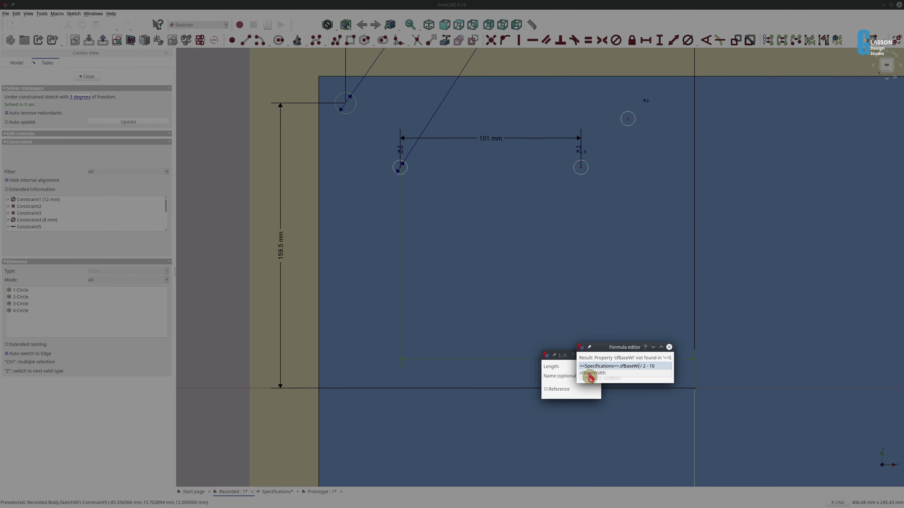
text(L)
click(592, 372)
key(Return)
key(Return)
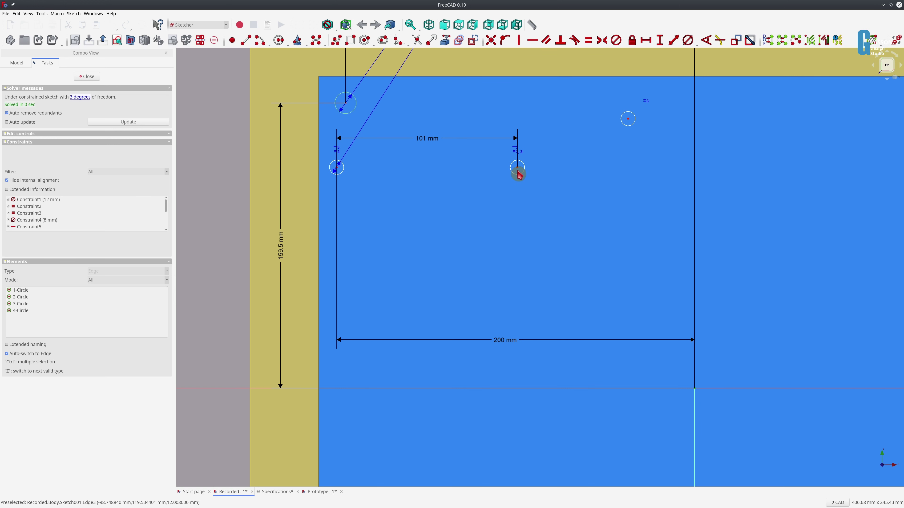
Constrain the vertical distance between the origin and the inner aligned 8 mm circle's centre with the formula <<Specifications>>.sfShaptonBaseLength/2-10.
key(shift+v)
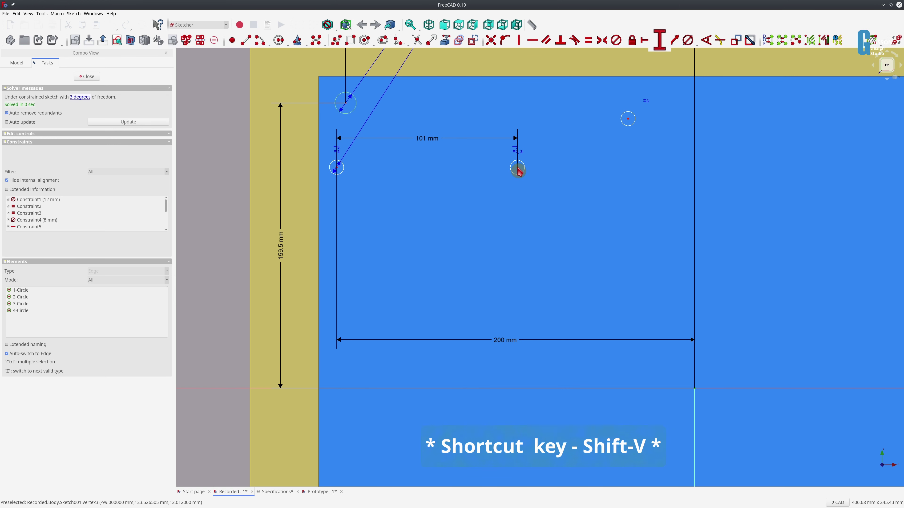
click(518, 171)
text(=<<Specifications>>.)
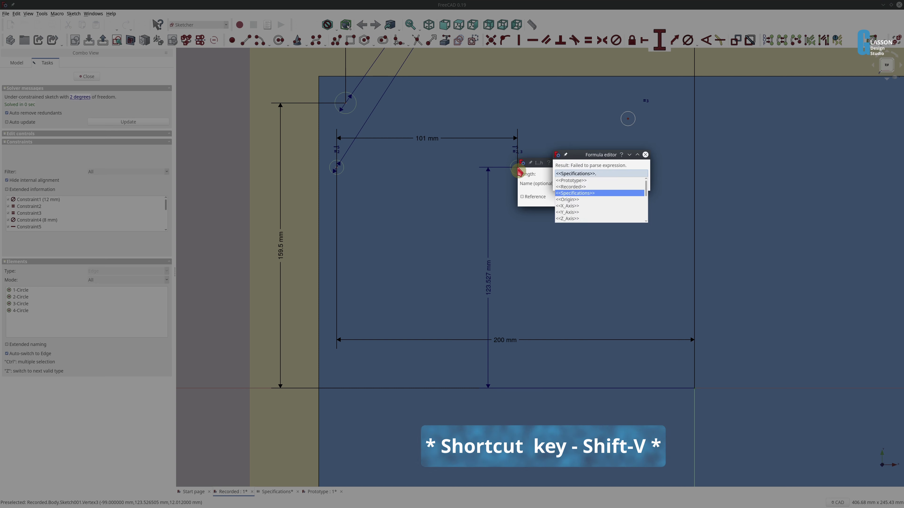
text(s)
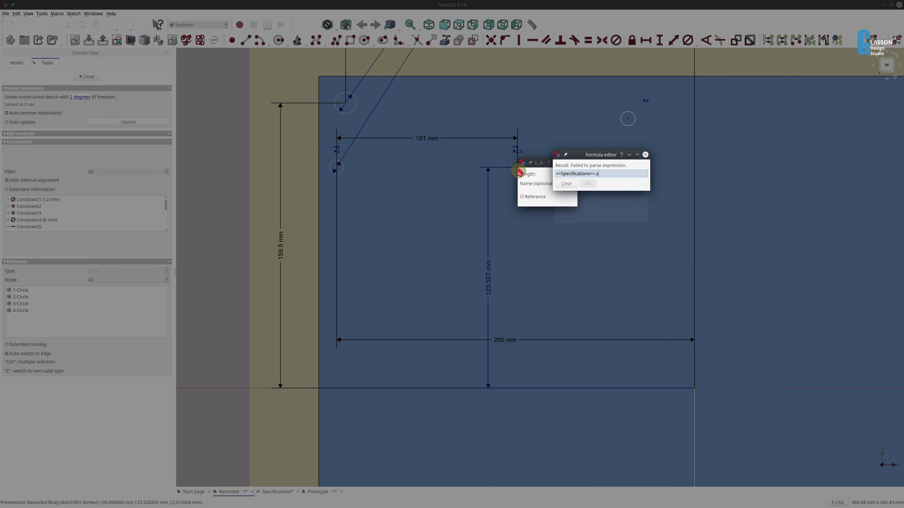
text(f)
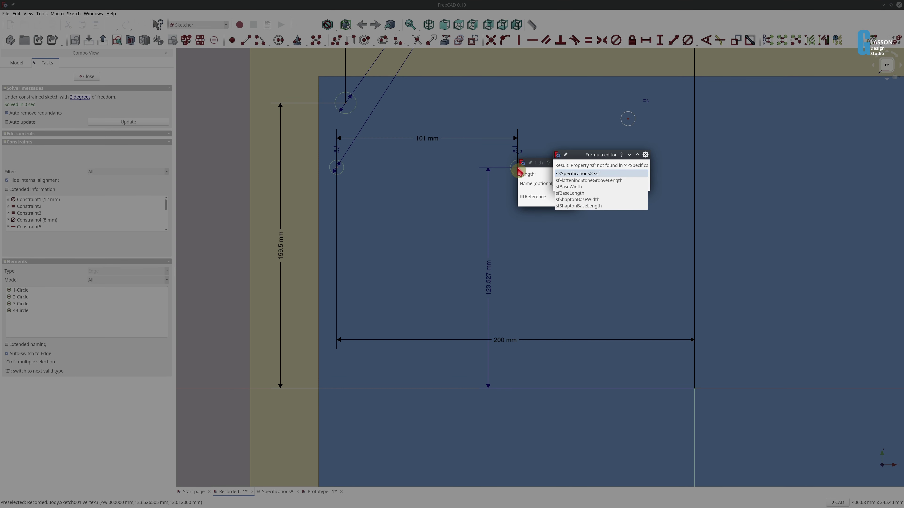
key(Down)
key(Down)
key(Down)
key(Down)
key(Down)
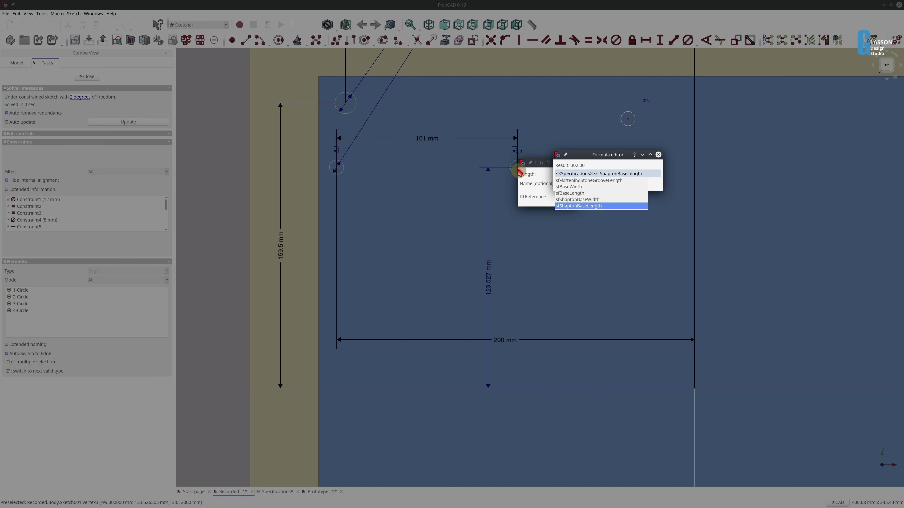
text(2-10)
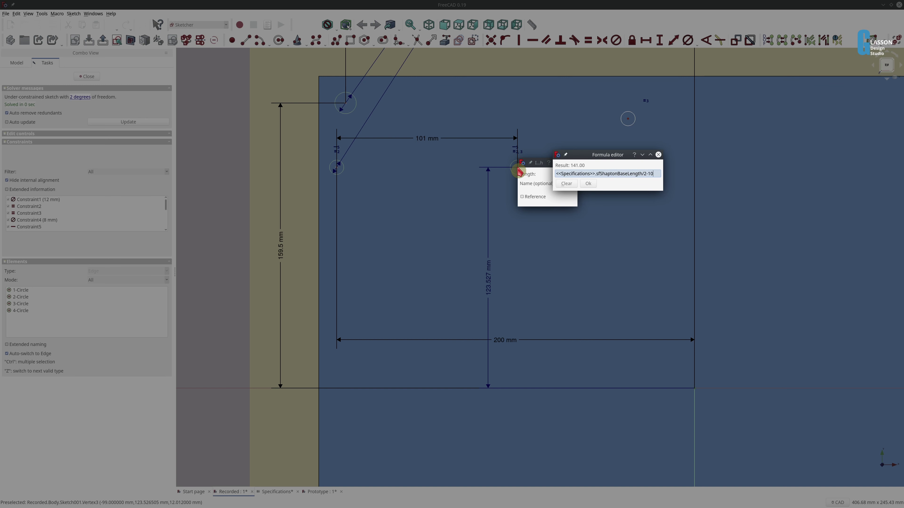
key(Return)
key(Return)
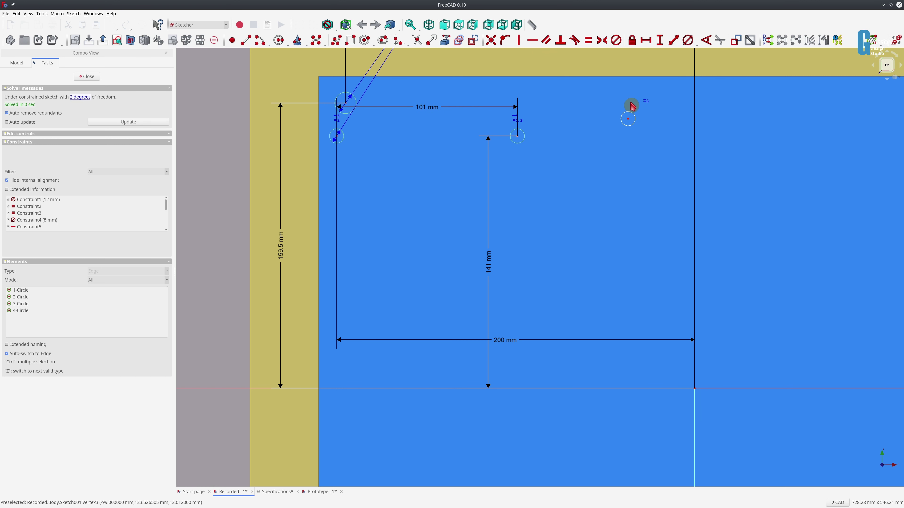
Constrain the horizontal distance between the origin and the centre of the circle nearest the vertical axis to 50 mm.
middle_drag(633, 135, 552, 171)
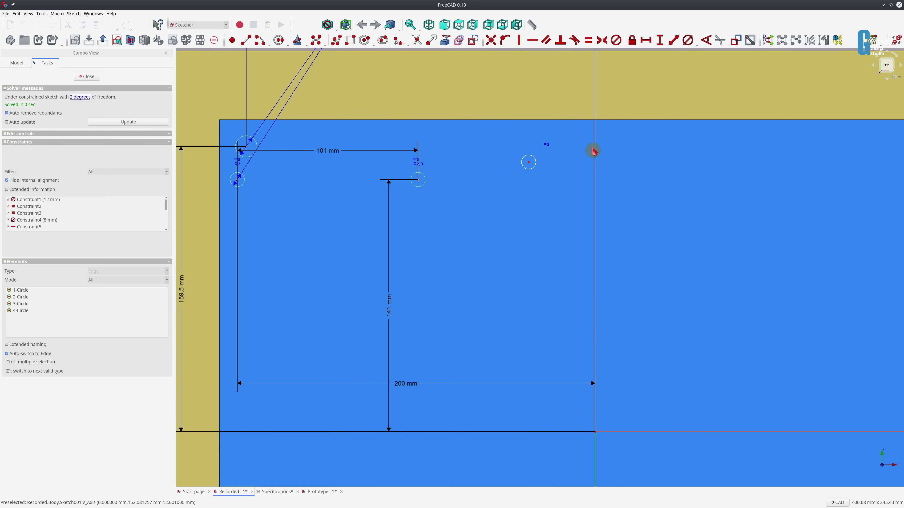
key(shift+h)
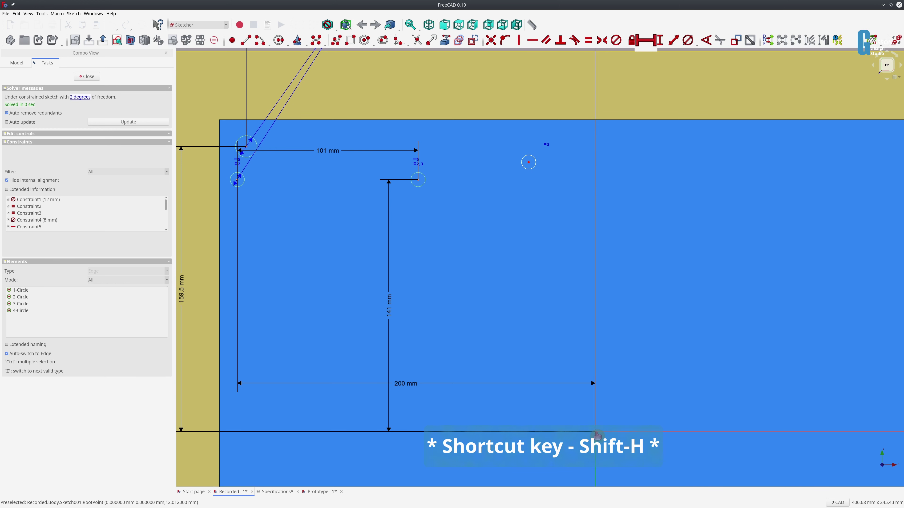
click(529, 163)
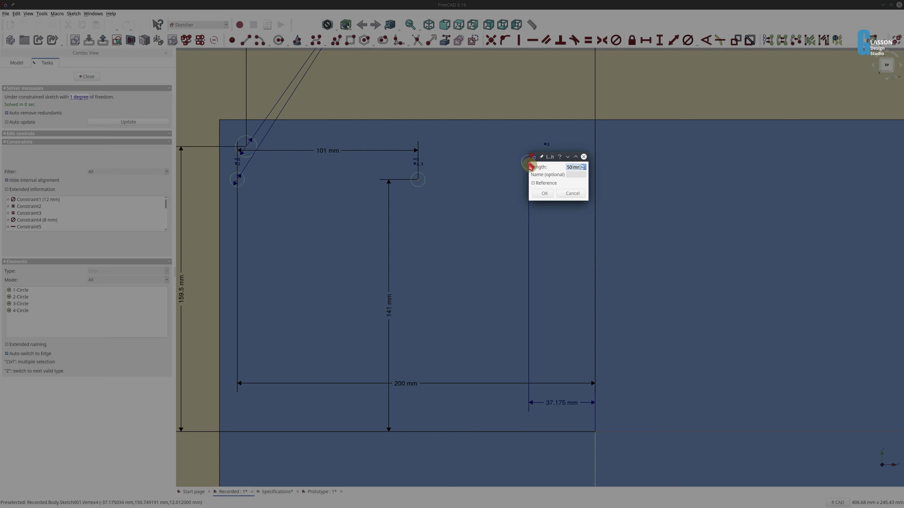
text(50)
key(Return)
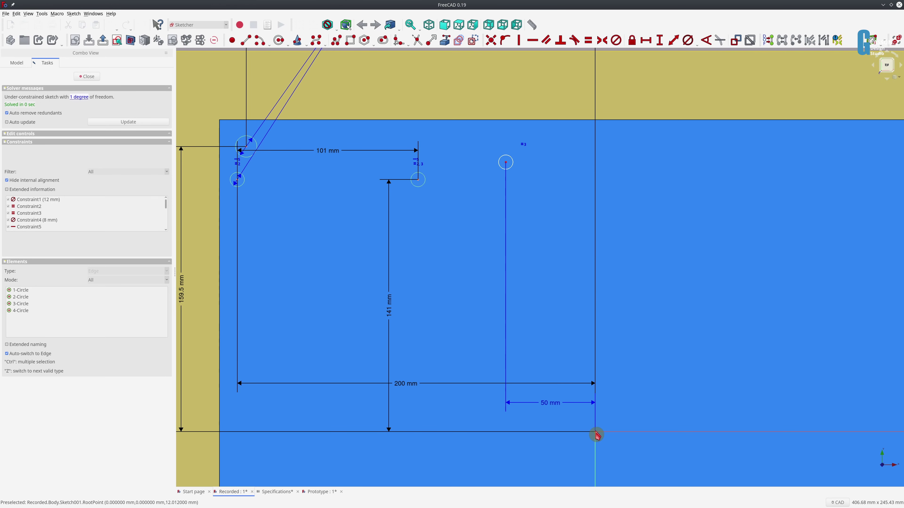
Constrain the vertical distance between the origin and the centre of the circle nearest the vertical axis with a <<Specifications>> formula and close the sketch.
key(shift+v)
click(595, 432)
click(506, 163)
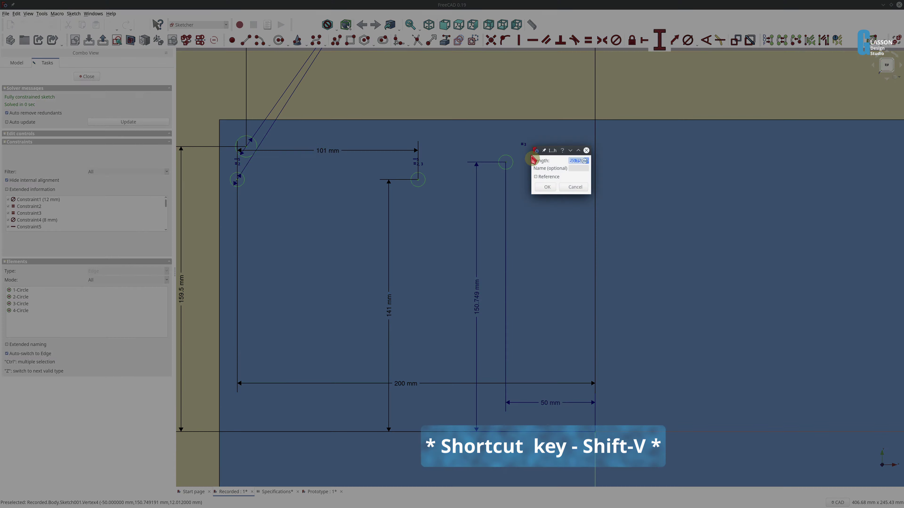
key(equal)
text(<<)
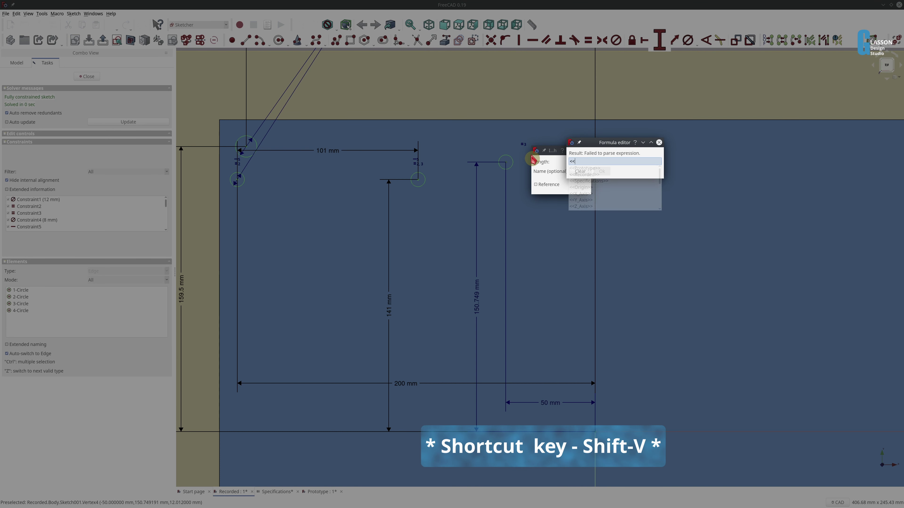
key(Down)
key(Down)
key(Down)
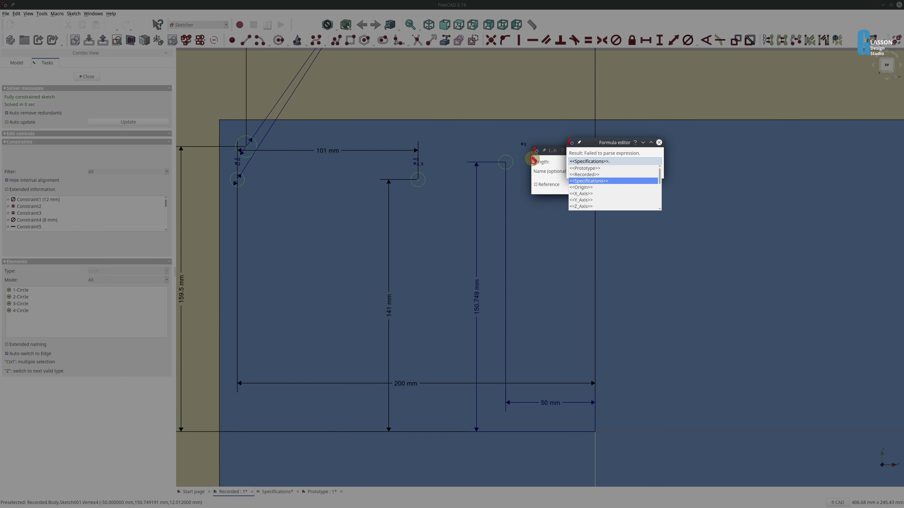
key(Return)
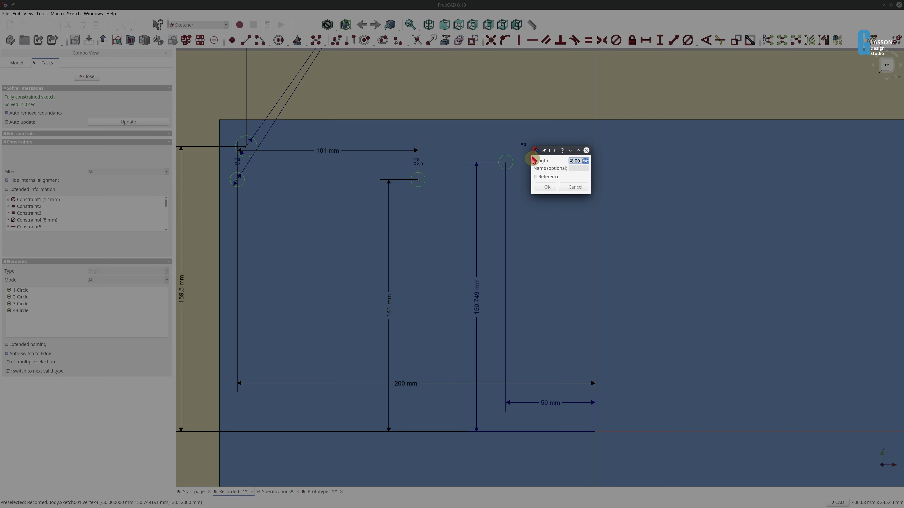
click(547, 187)
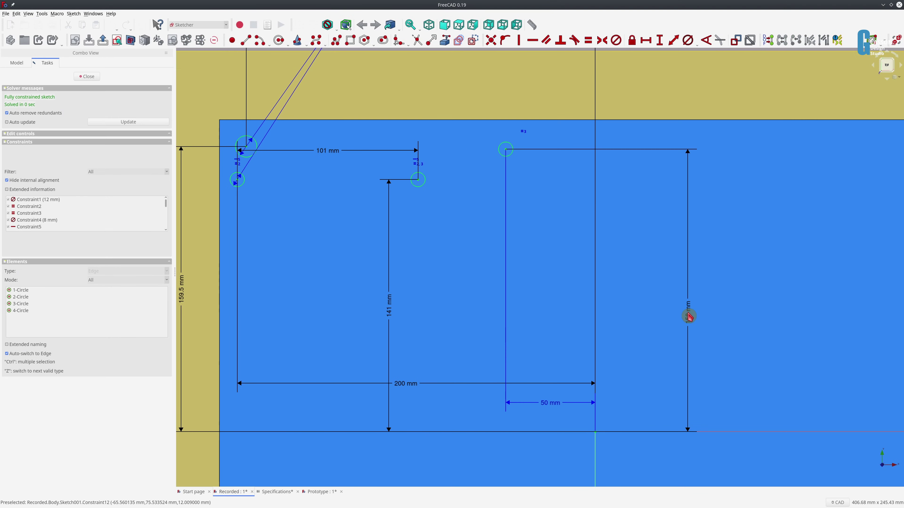
key(Escape)
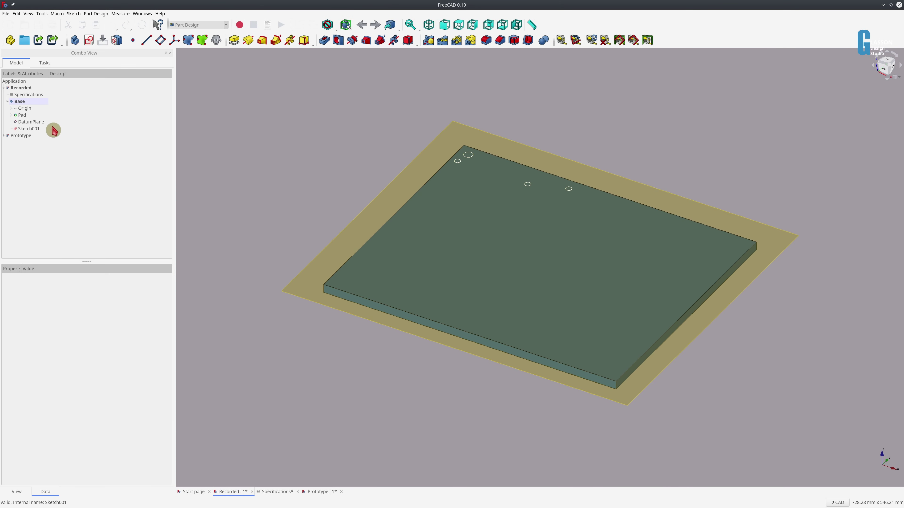
Hide the datum plane and cut the hole sketch into the base plate as a pocket of type To first.
click(35, 122)
key(space)
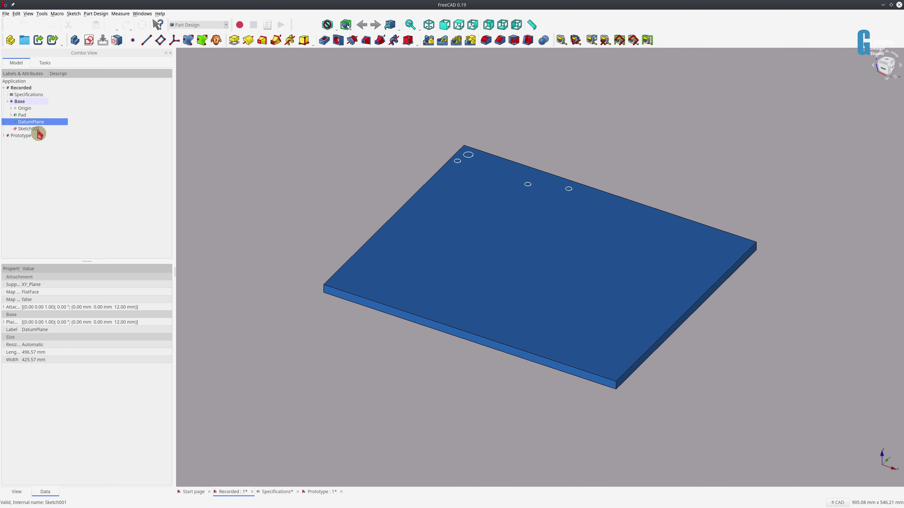
click(37, 129)
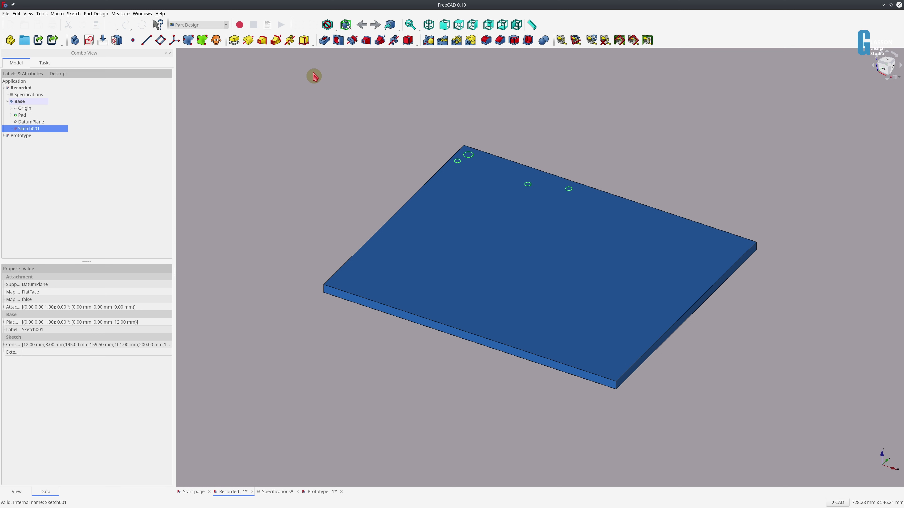
click(324, 41)
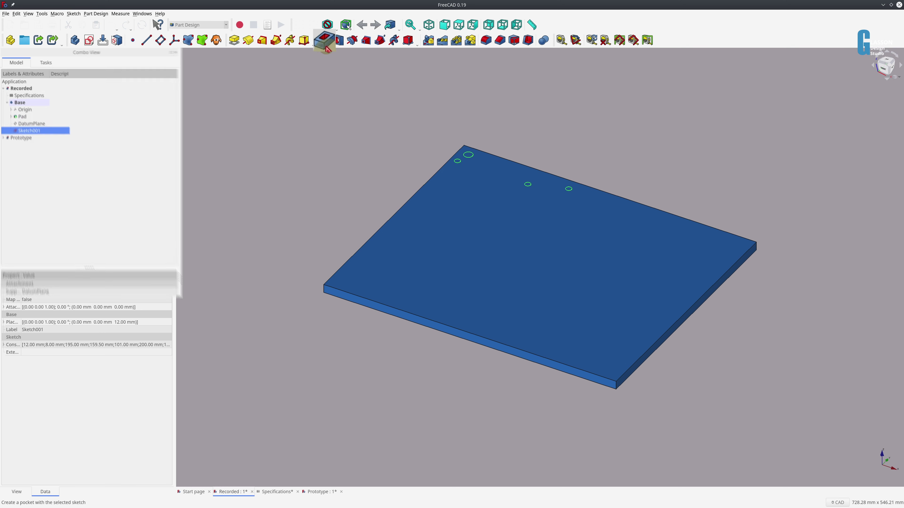
click(233, 122)
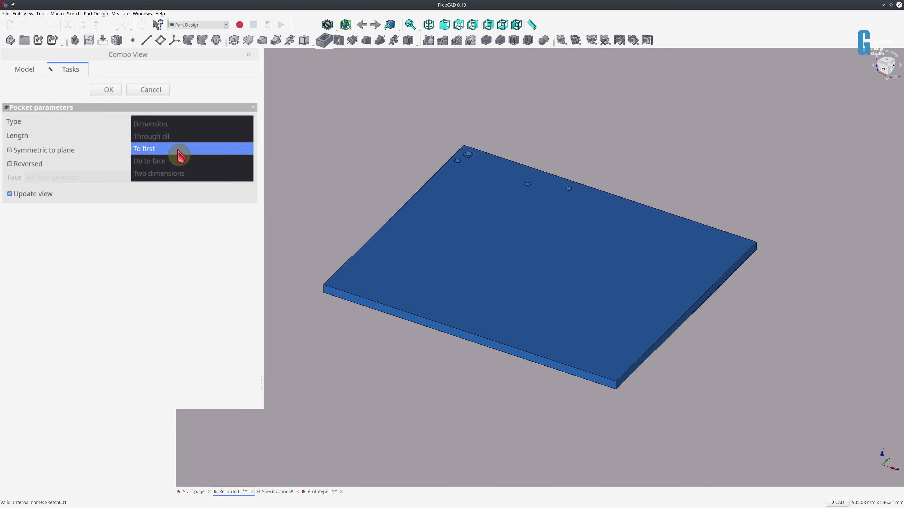
click(177, 149)
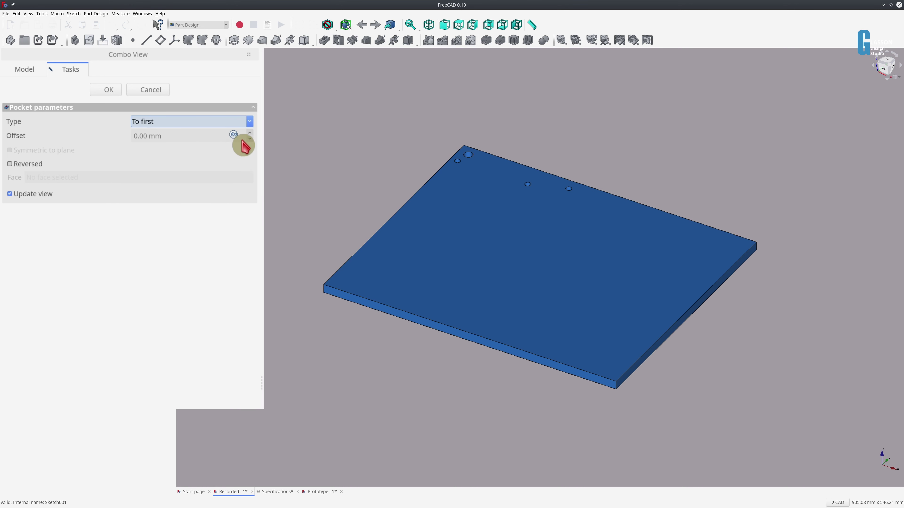
click(107, 90)
key(0)
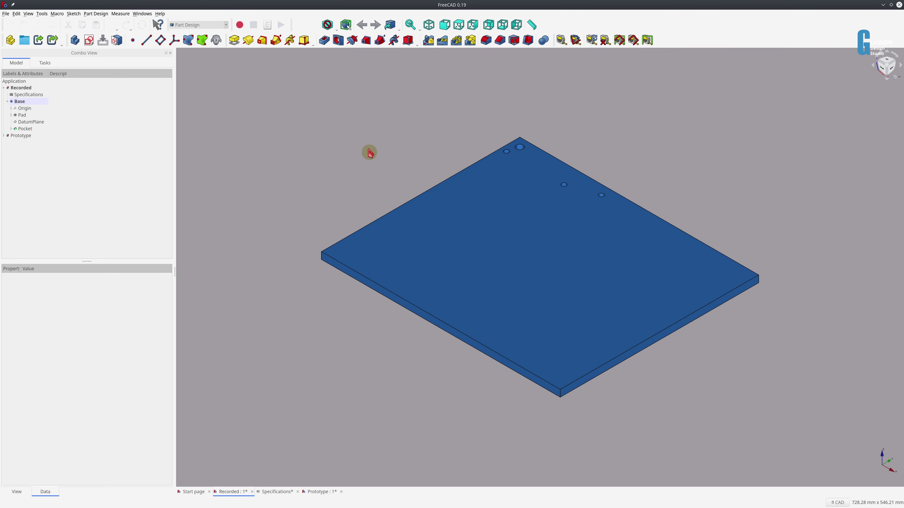
Start a MultiTransform of the hole pocket on the base plate.
click(25, 129)
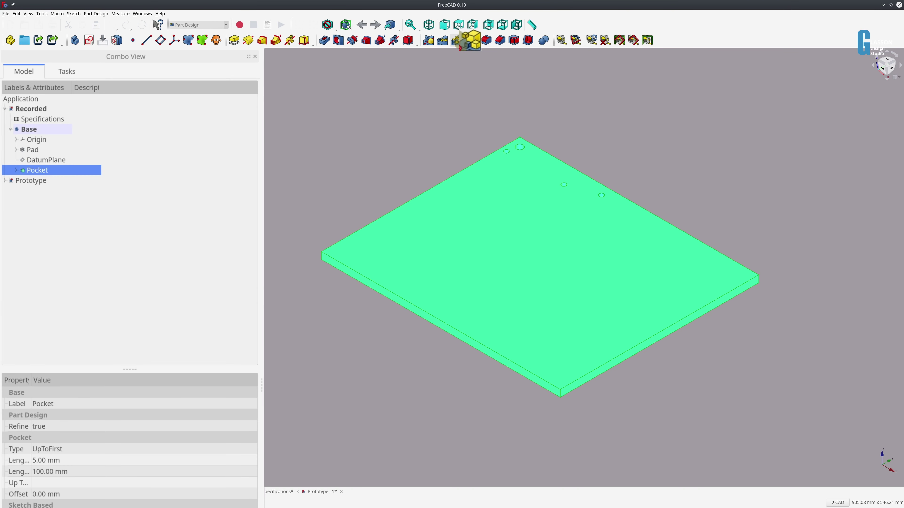
click(460, 47)
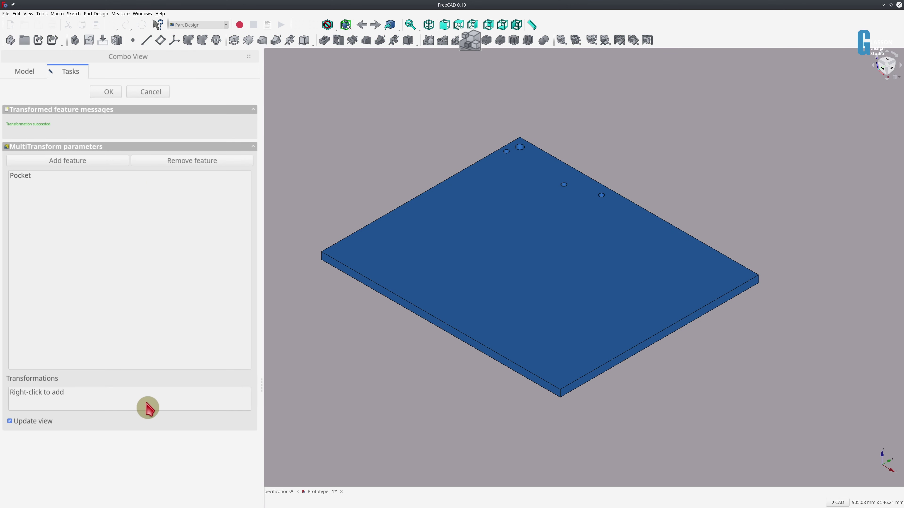
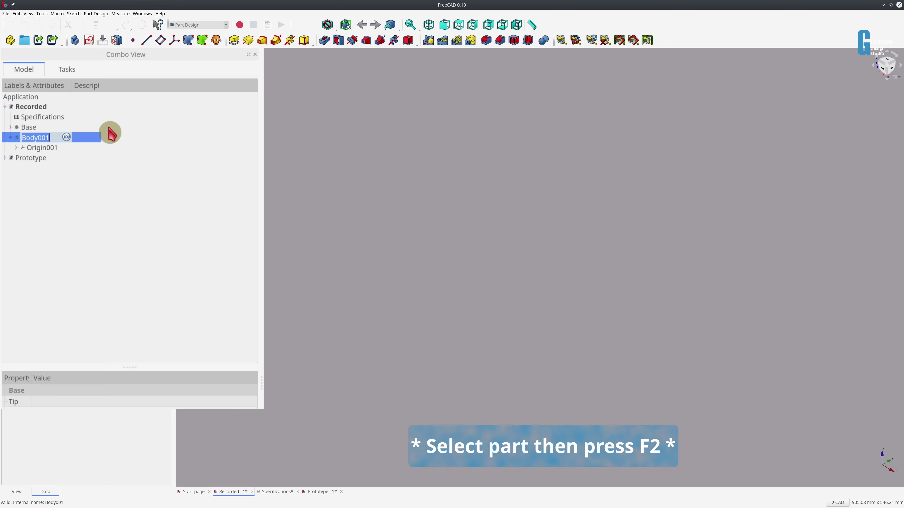
Rename the new body as Shapton Stone Base and create a sketch on its XY plane.
text(Shapton Stone Base)
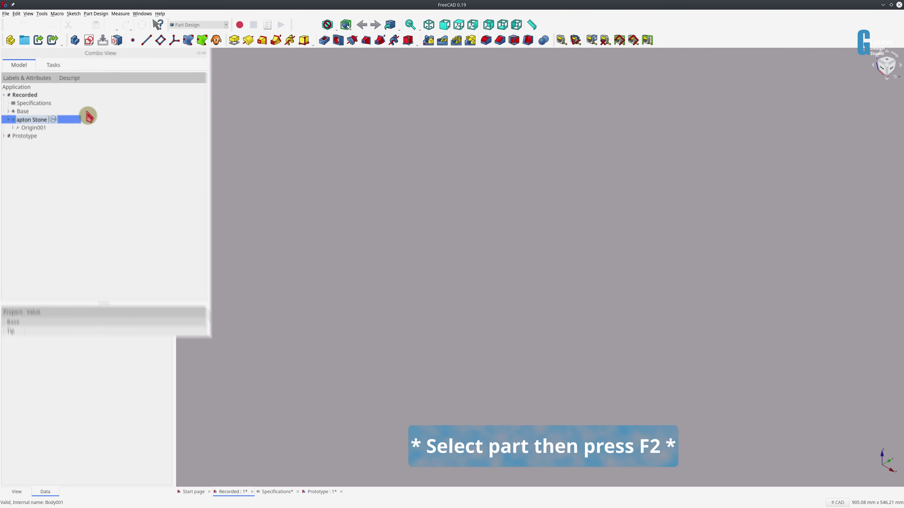
key(Return)
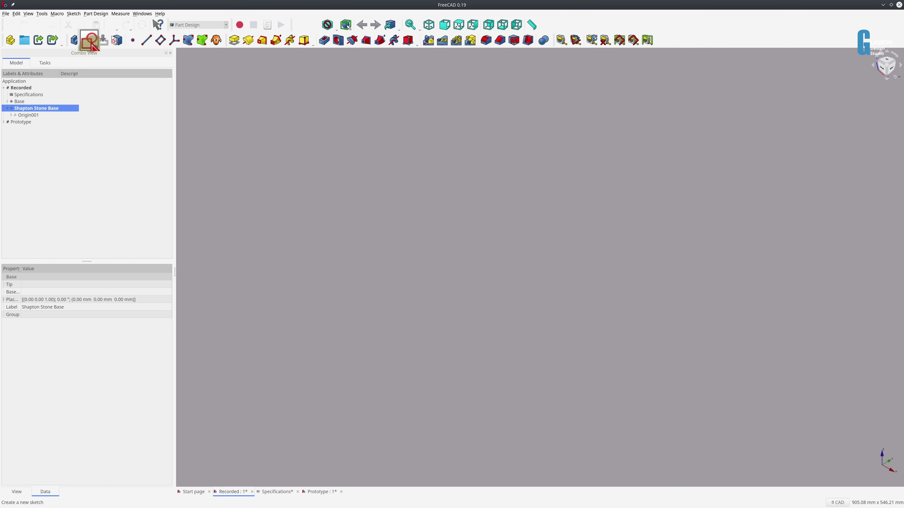
click(91, 43)
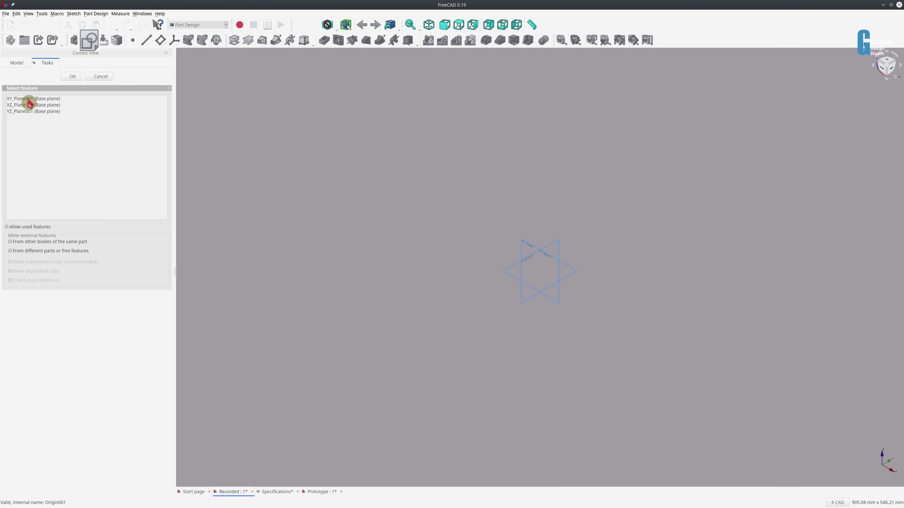
click(29, 99)
click(72, 79)
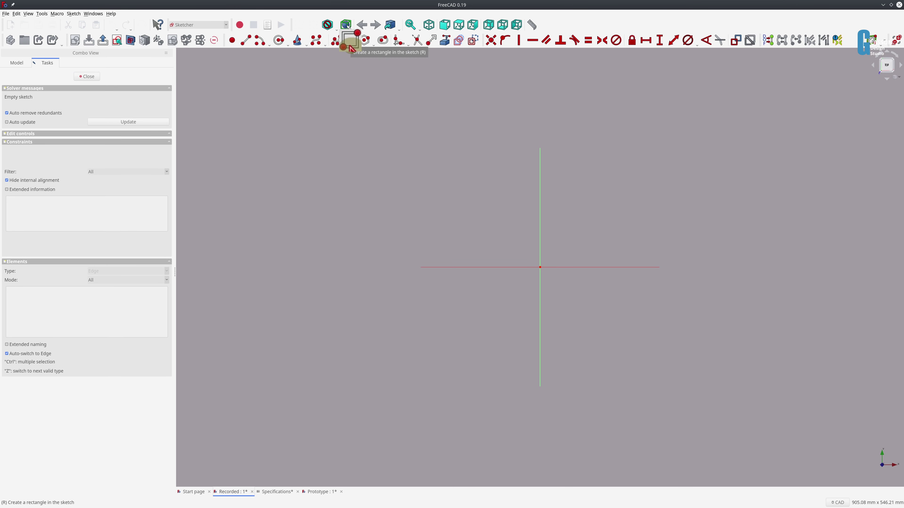
Sketch an upright rectangle around the origin, about 110 mm wide and 200 mm high.
click(353, 43)
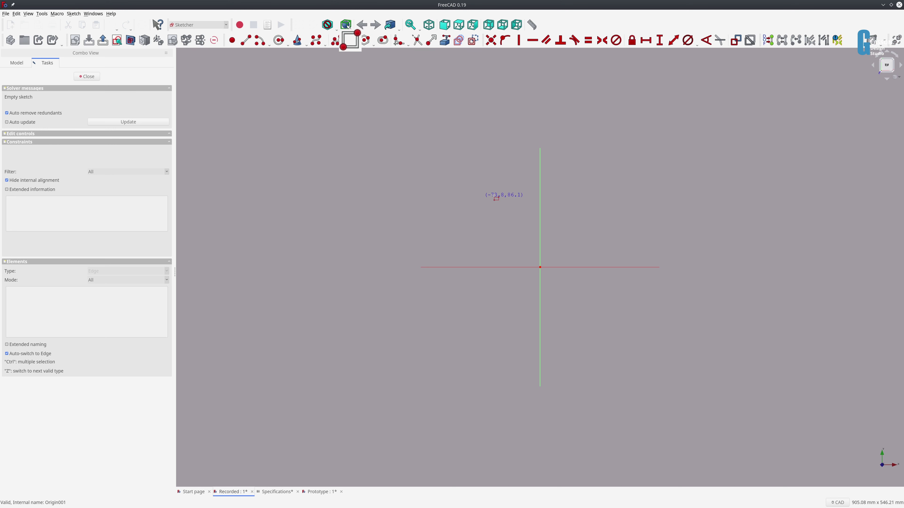
click(496, 192)
click(585, 353)
right_click(368, 144)
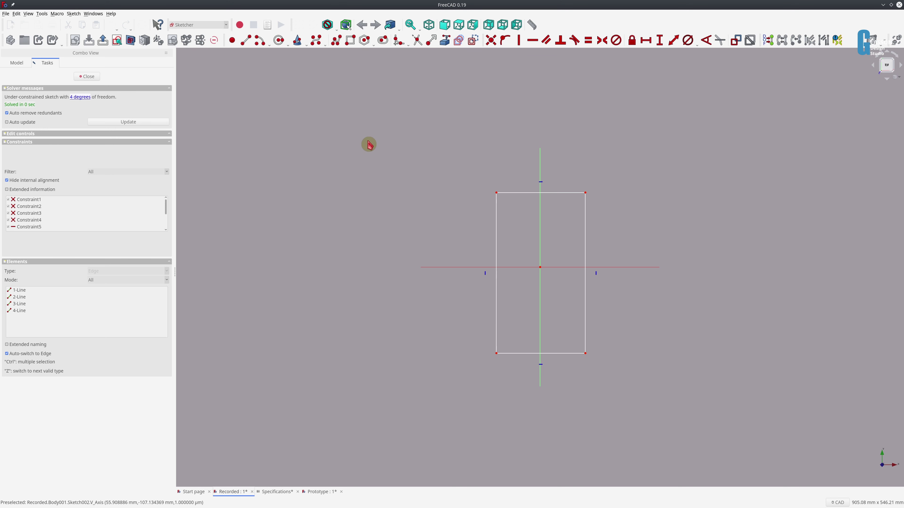
Make two diagonally opposite corners of the rectangle symmetric about the origin.
key(s)
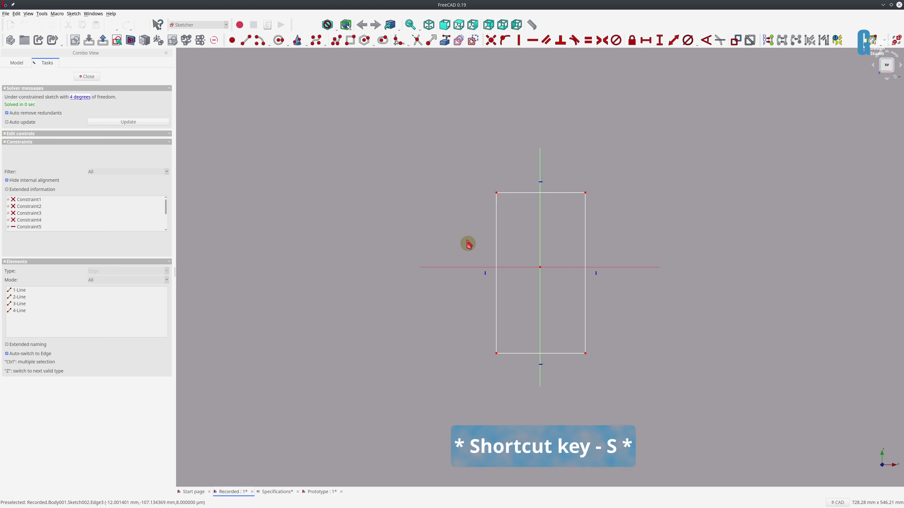
click(497, 193)
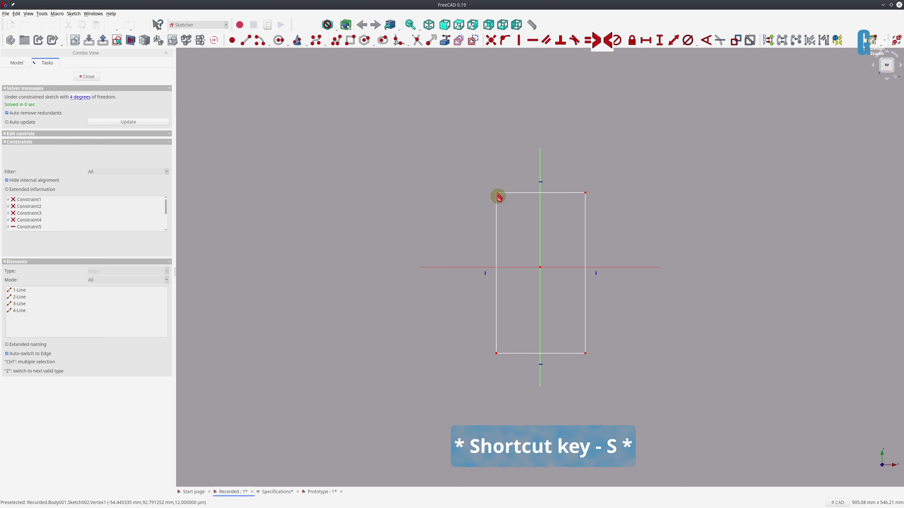
click(585, 353)
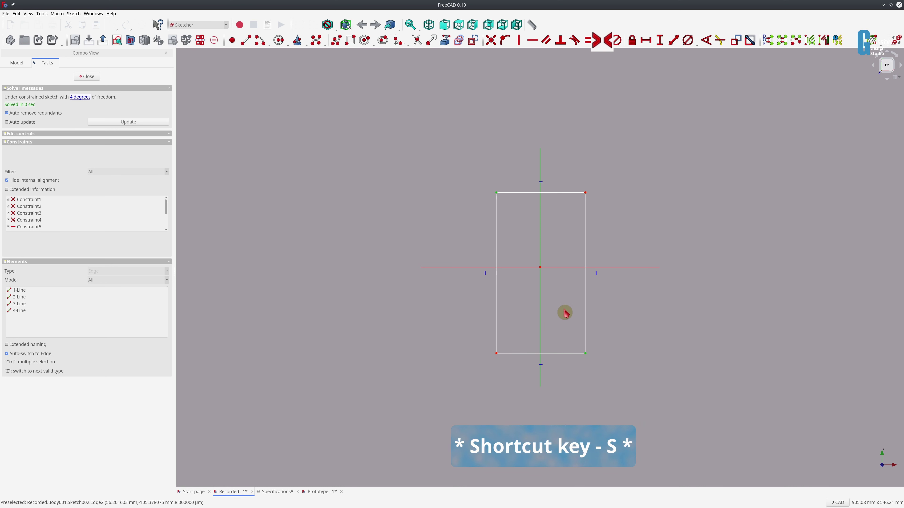
click(542, 269)
Constrain the rectangle's vertical side length with the formula <<Specifications>>.sfShaptonBaseLength.
click(495, 250)
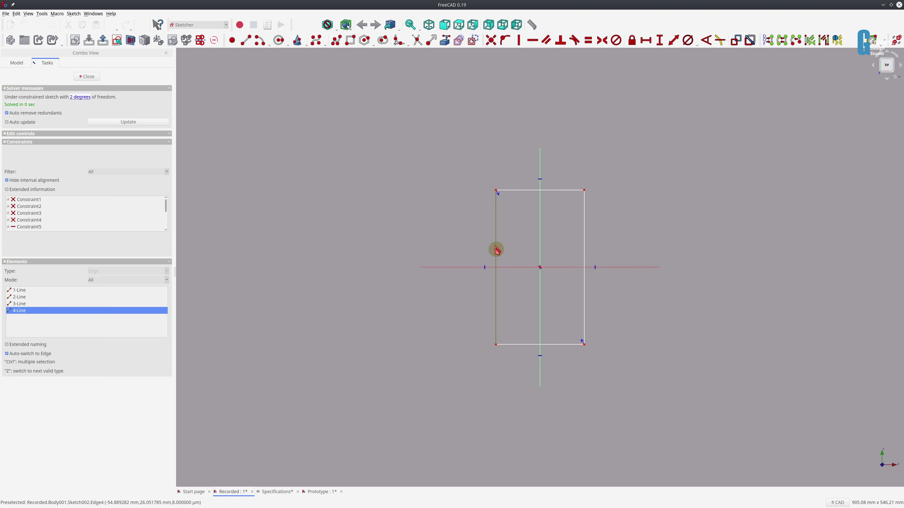
key(shift+v)
key(equal)
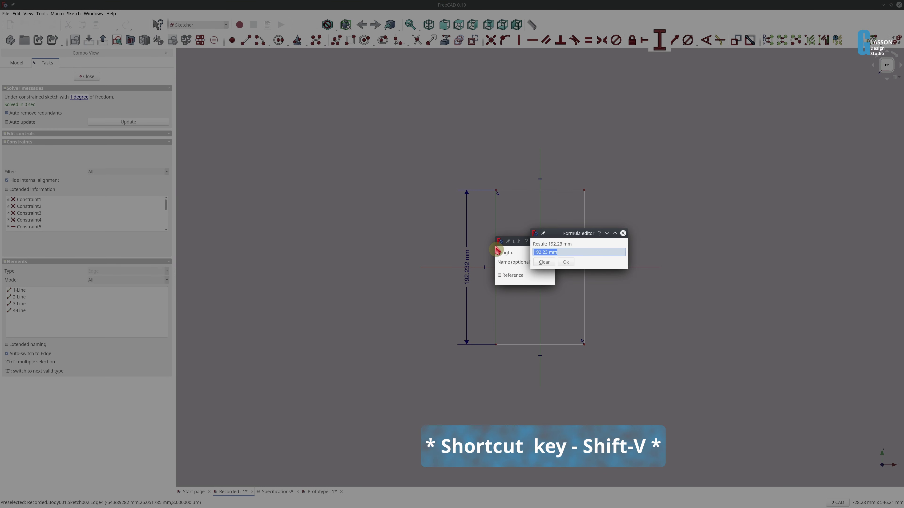
text(<<Specifications>>.sf)
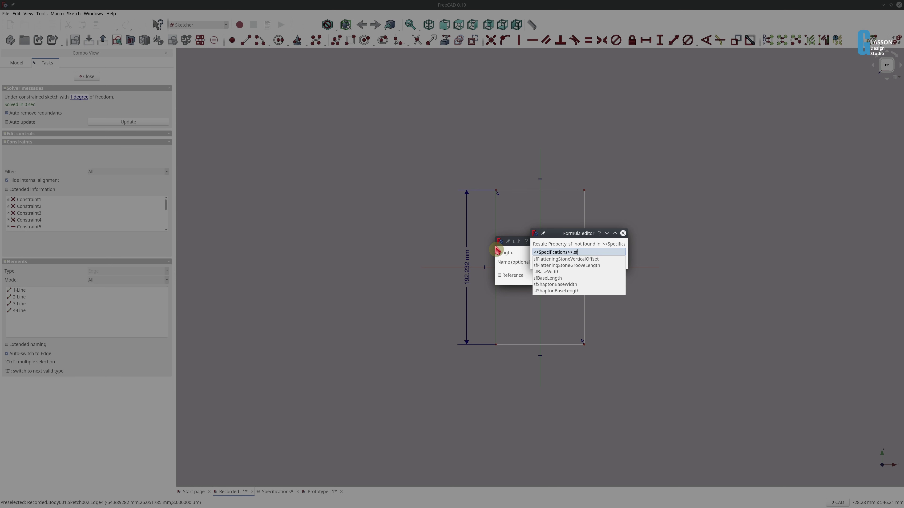
key(Down)
key(Down)
key(Down)
key(Down)
key(Down)
key(Down)
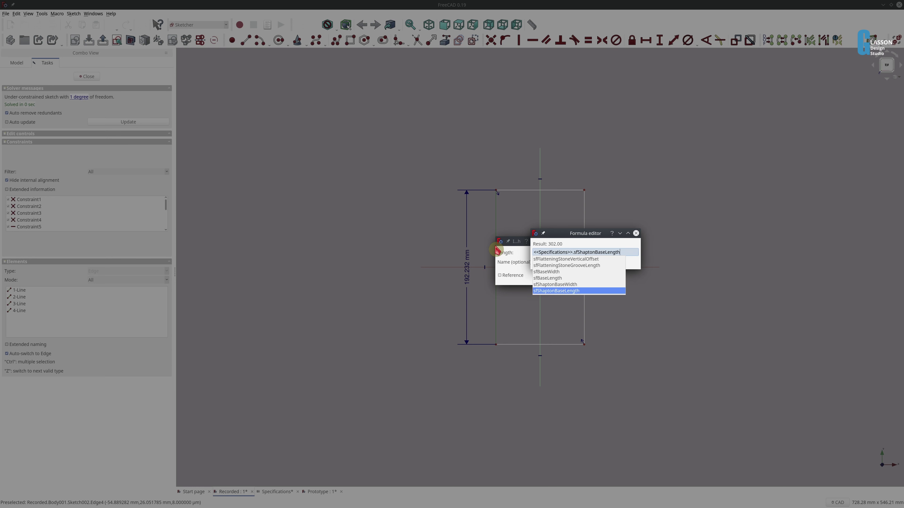
key(Return)
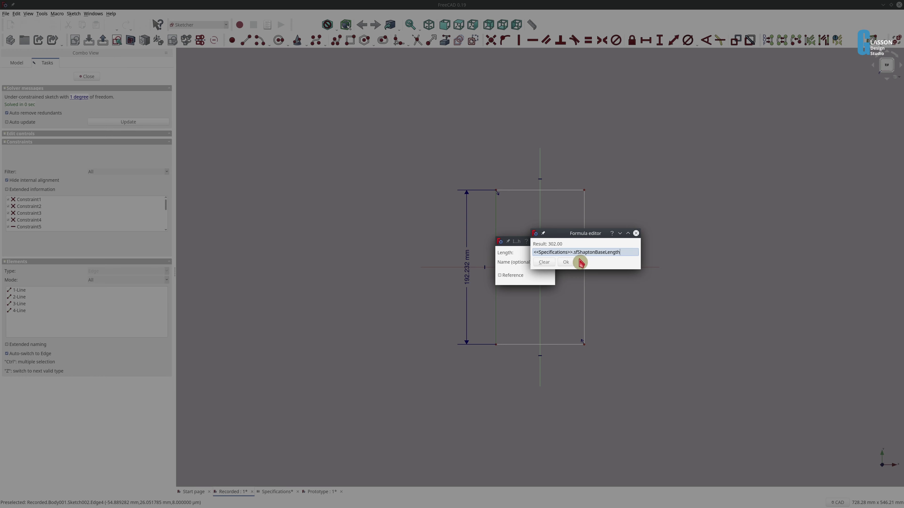
click(566, 262)
click(510, 281)
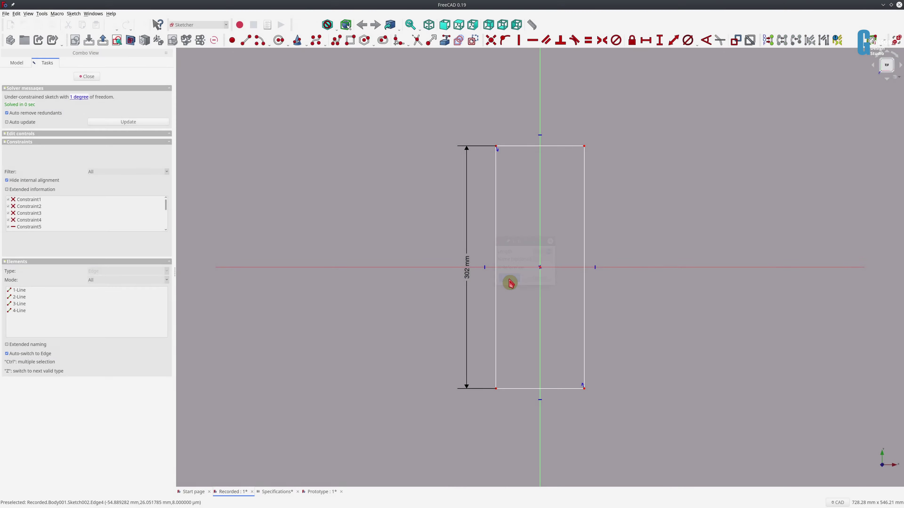
key(shift+h)
click(560, 390)
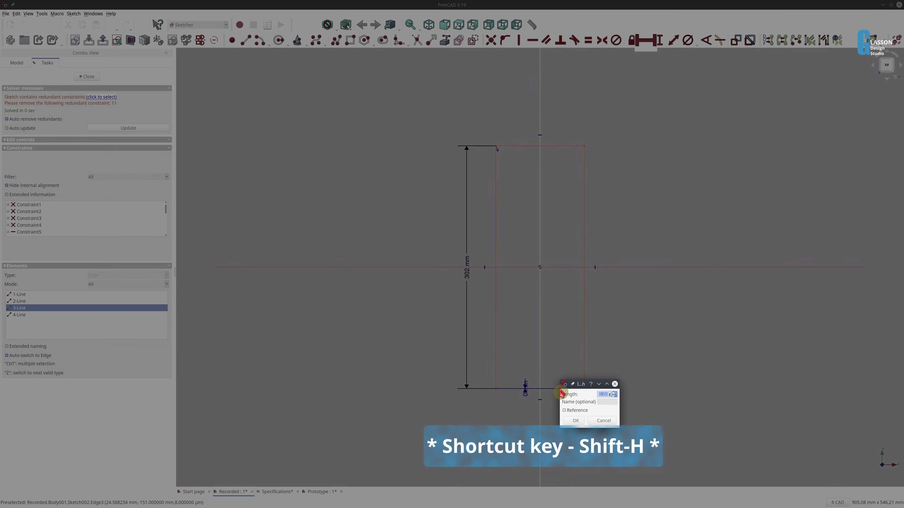
key(Escape)
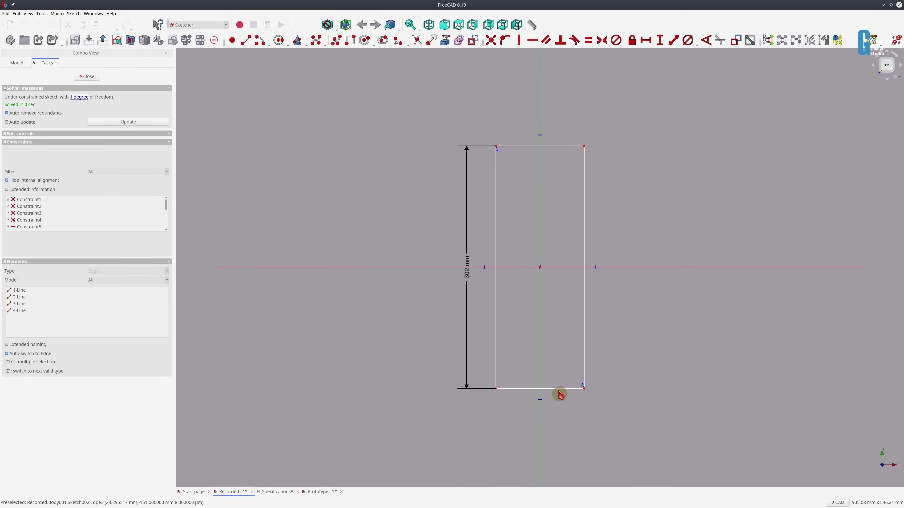
Constrain the rectangle's bottom side length with the formula <<Specifications>>.sfShaptonBaseWidth and close the sketch.
click(561, 393)
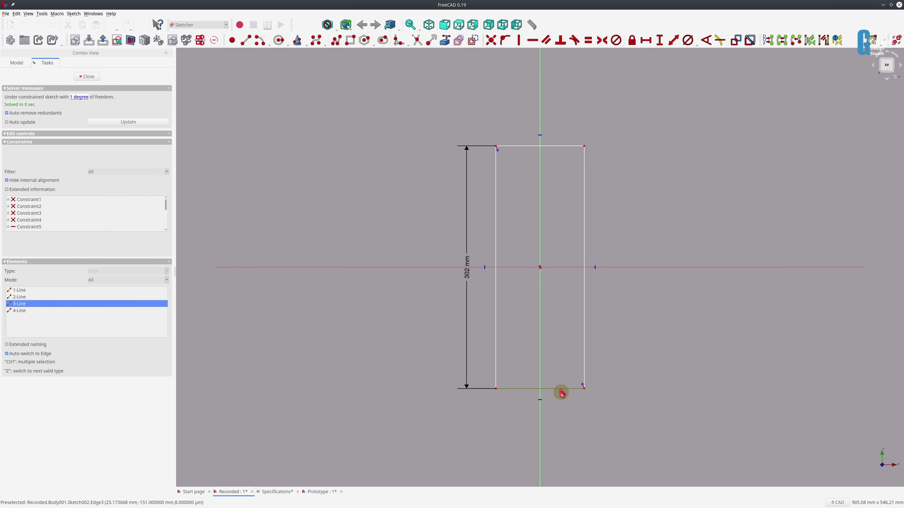
key(shift+h)
key(equal)
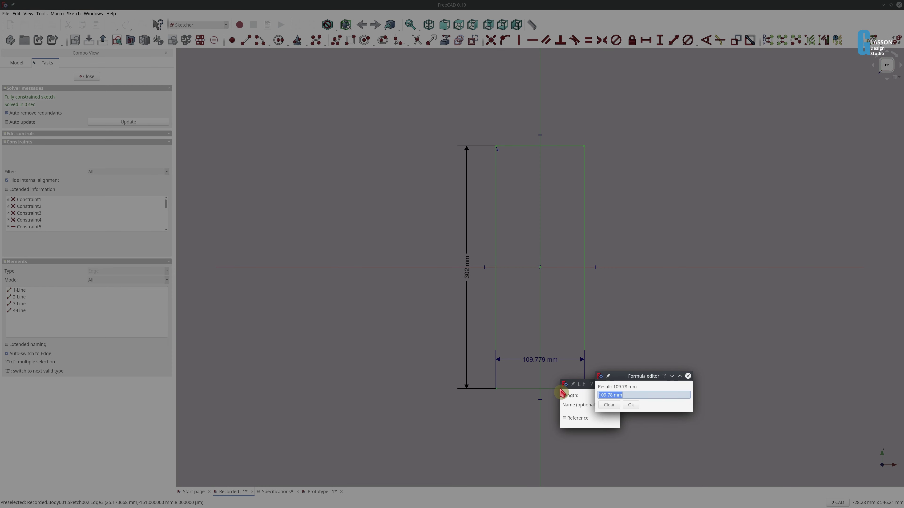
text(<<Specifications>>.)
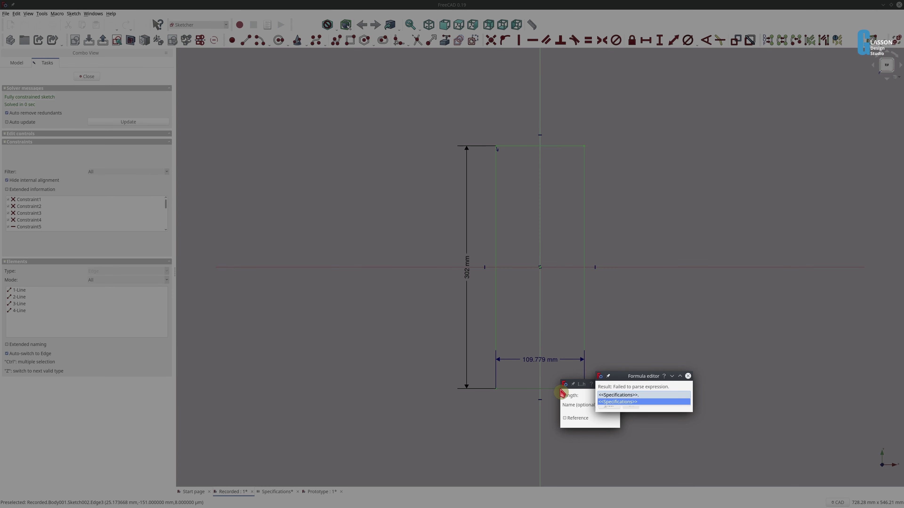
text(sfS)
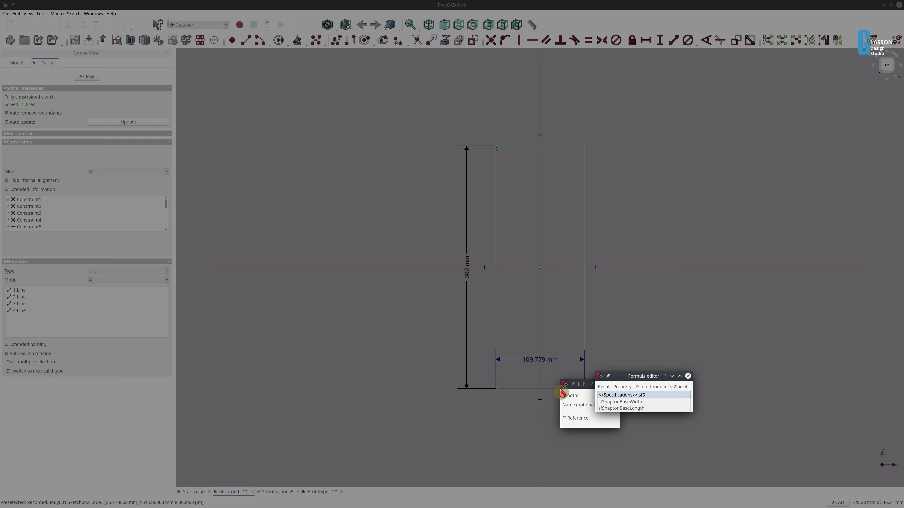
key(Down)
key(Return)
key(Return)
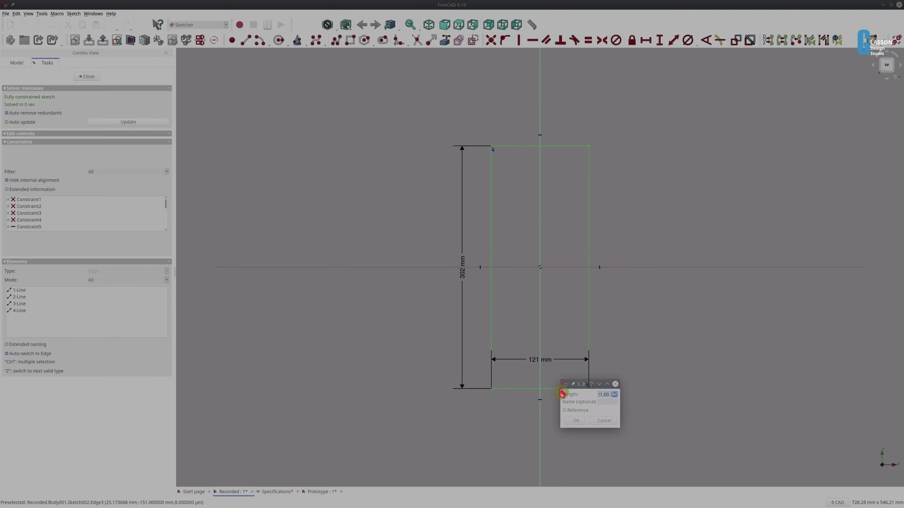
key(Return)
click(89, 77)
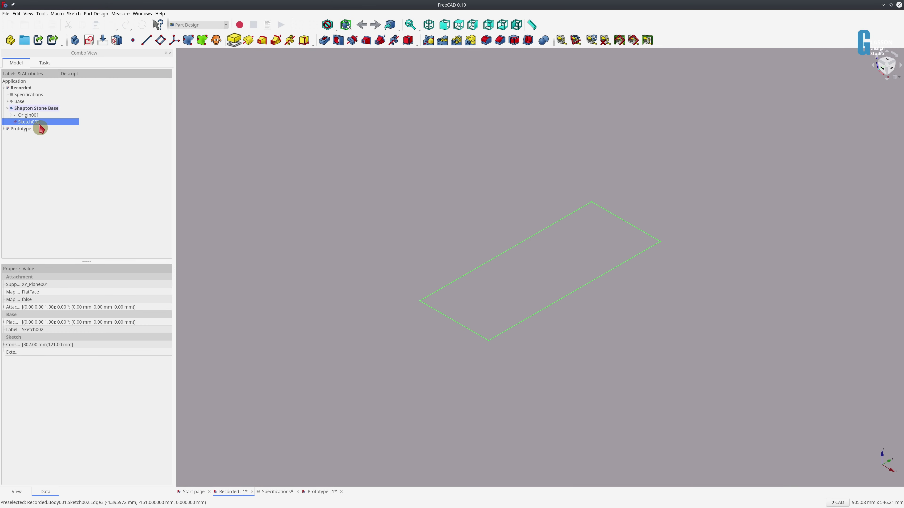
Pad the rectangle sketch with its length driven by the formula <<Specifications>>.scShaptonBaseThickness.
click(239, 43)
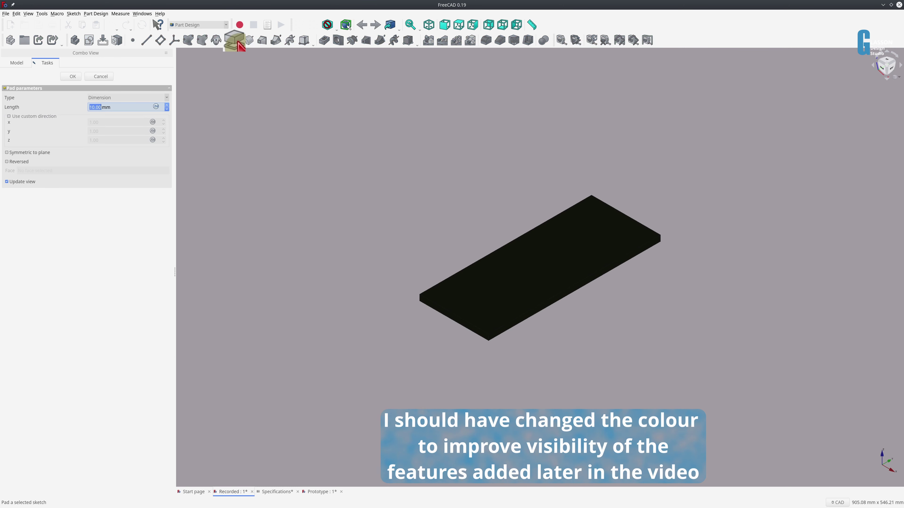
key(equal)
text(<)
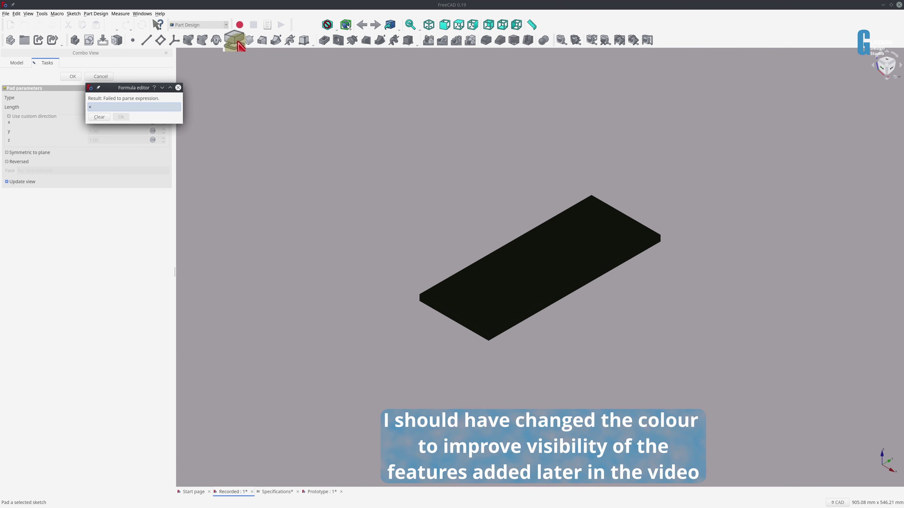
text(<)
key(Down)
key(Return)
key(Down)
key(Down)
key(Down)
key(Down)
key(Down)
key(Down)
key(Down)
key(Down)
key(Down)
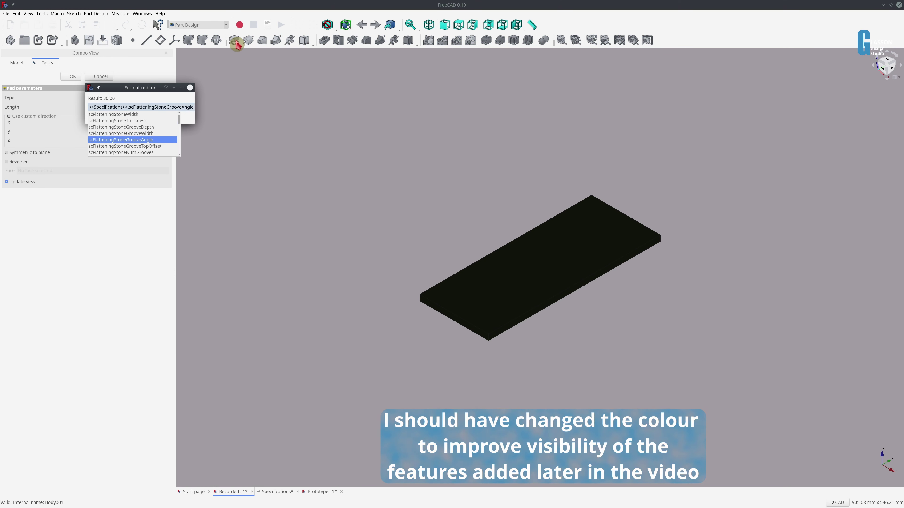
key(Down)
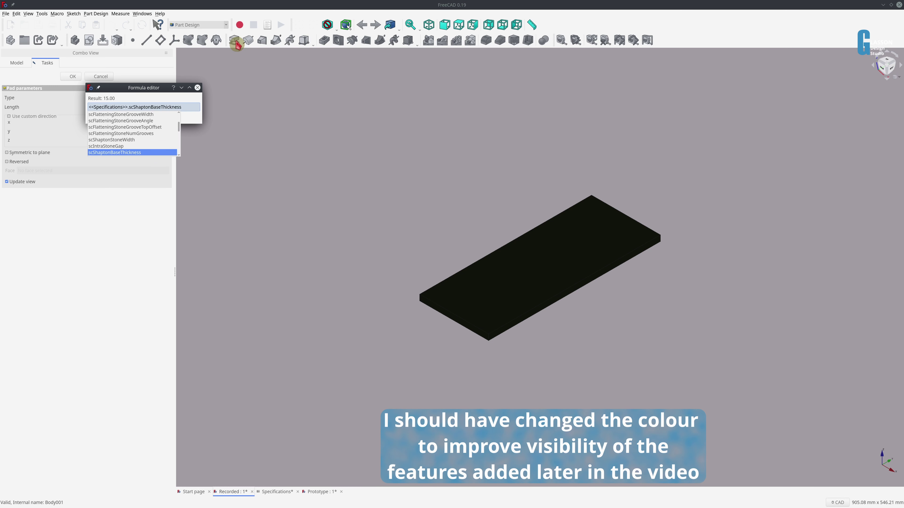
key(Return)
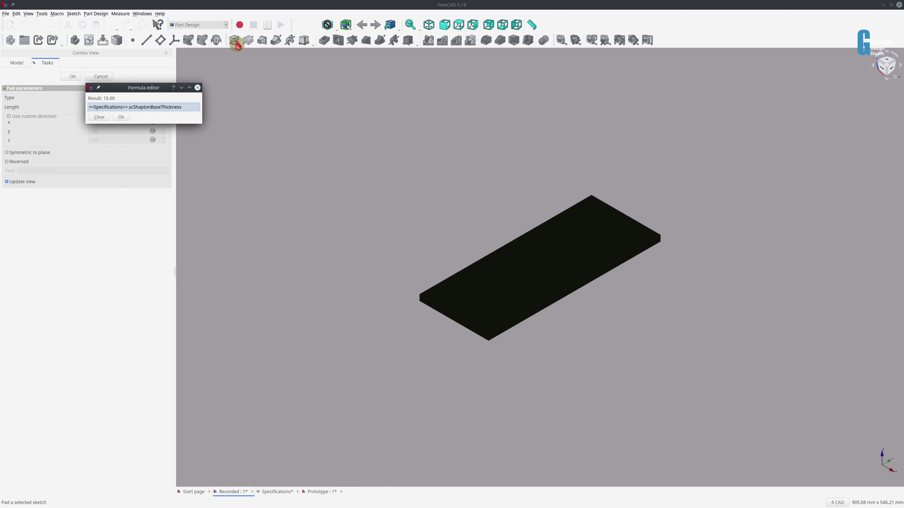
click(121, 117)
key(Return)
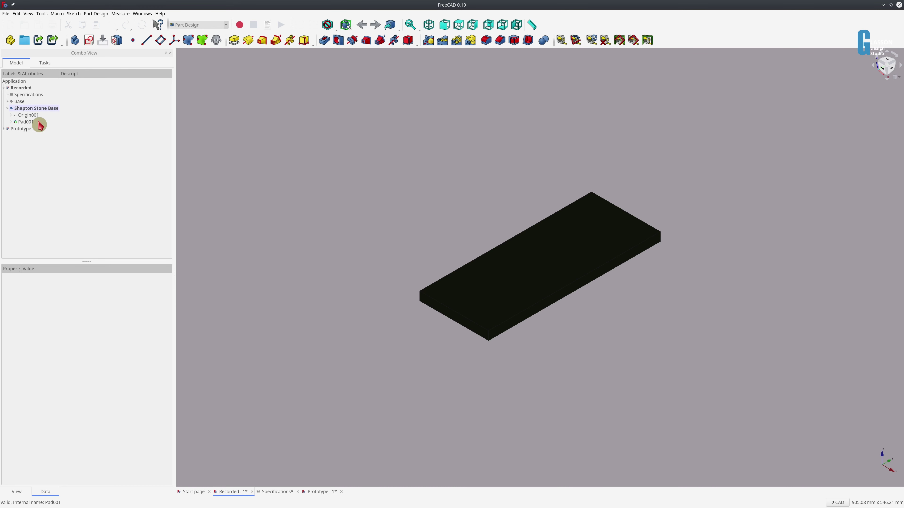
Show the Shapton Stone Base body's origin and create a datum plane attached to its XY plane.
click(28, 115)
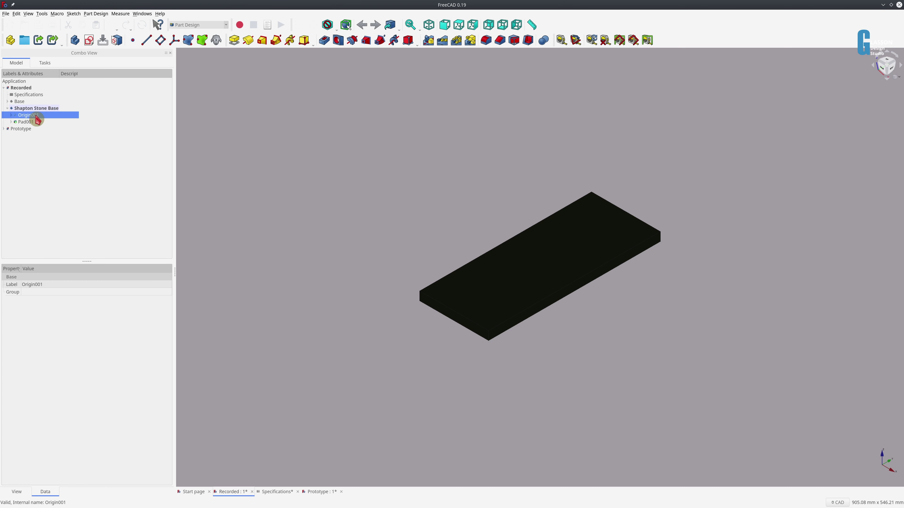
key(space)
click(327, 248)
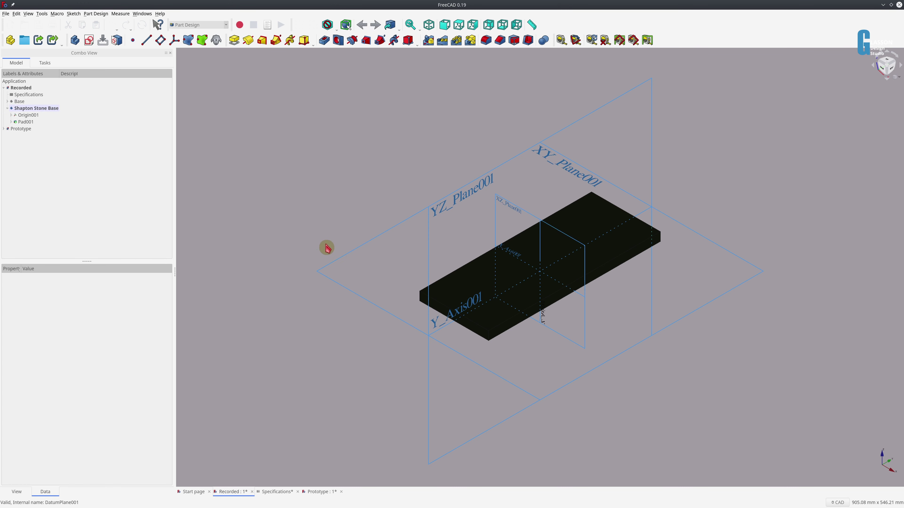
click(350, 259)
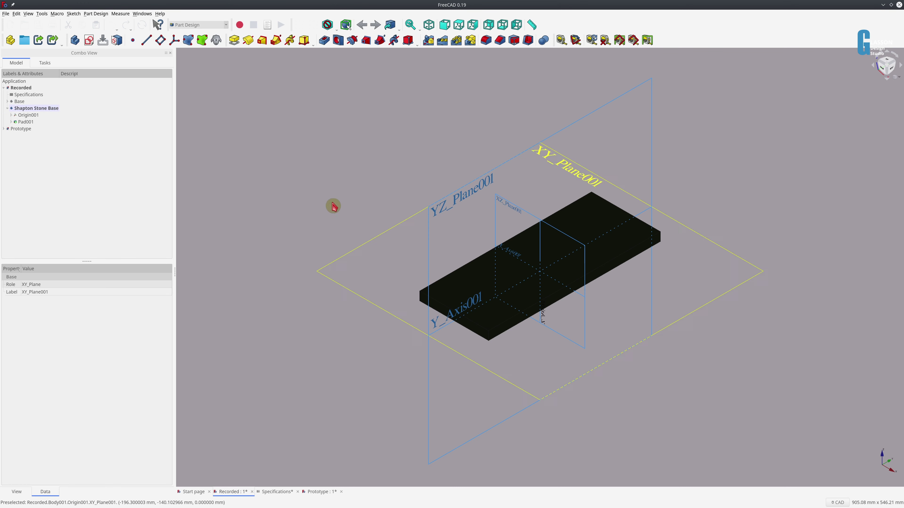
click(159, 42)
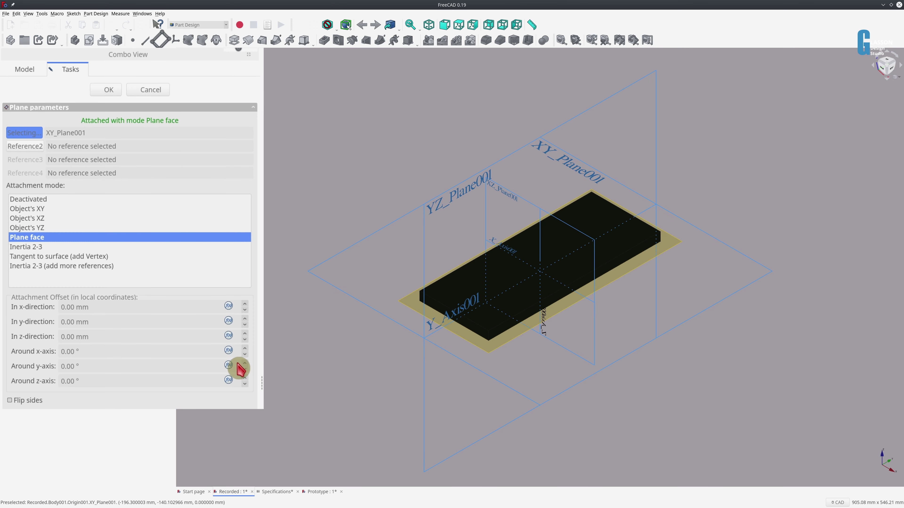
Set the datum plane's z-direction offset to <<Specifications>>.scShaptonBaseThickness, accept the plane and hide the body's origin.
click(228, 336)
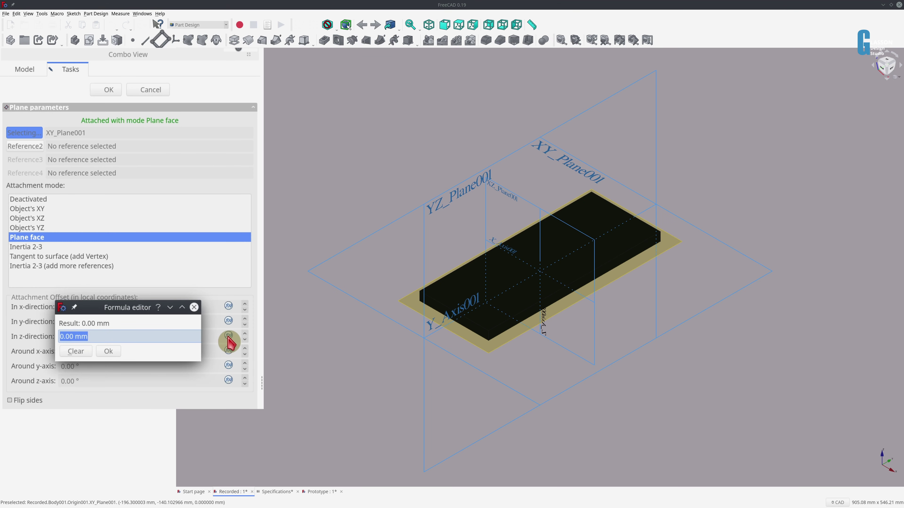
text(<<Specifications>>.s)
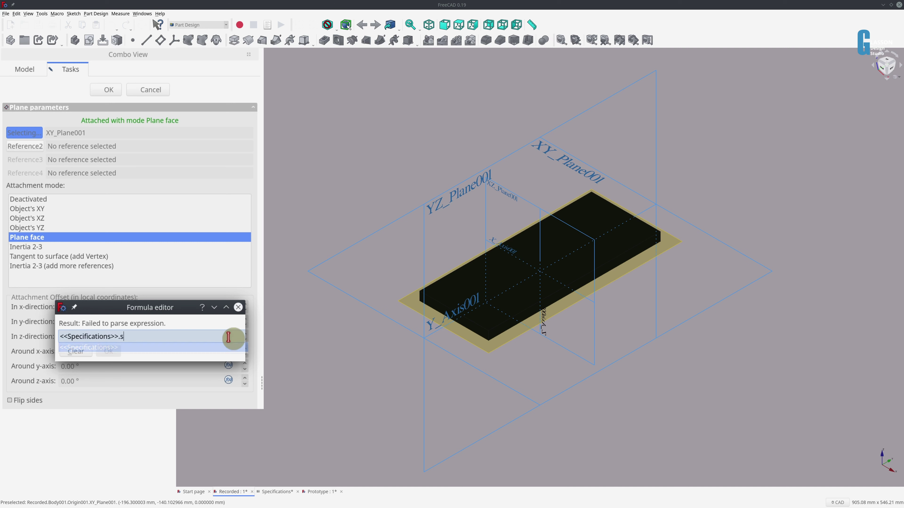
text(cSh)
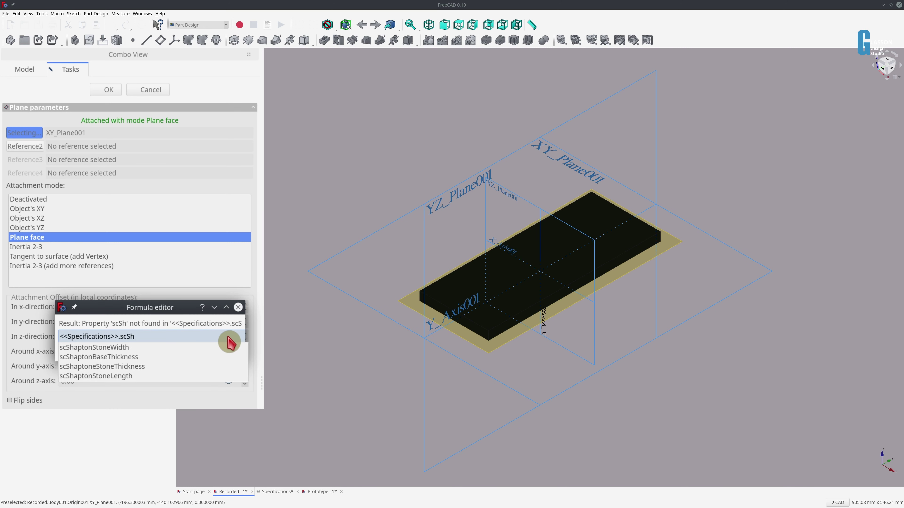
key(Down)
key(Return)
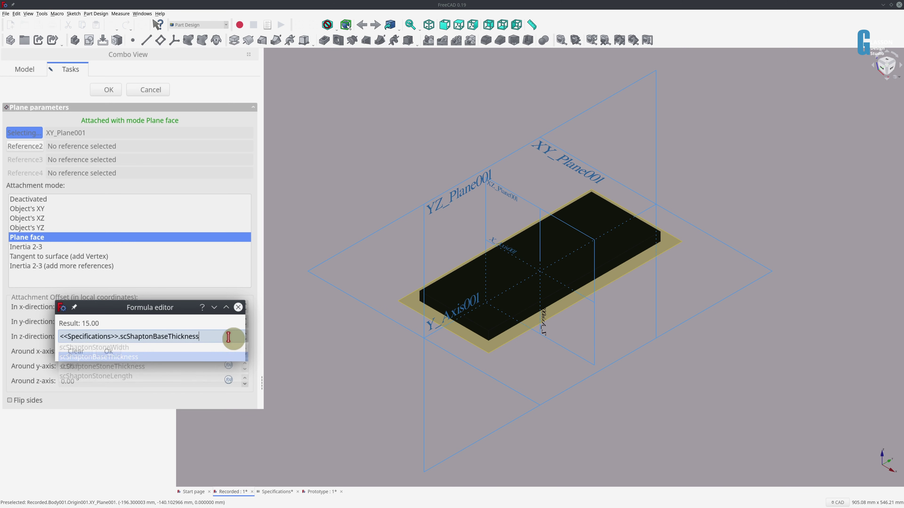
key(Return)
click(106, 91)
click(35, 115)
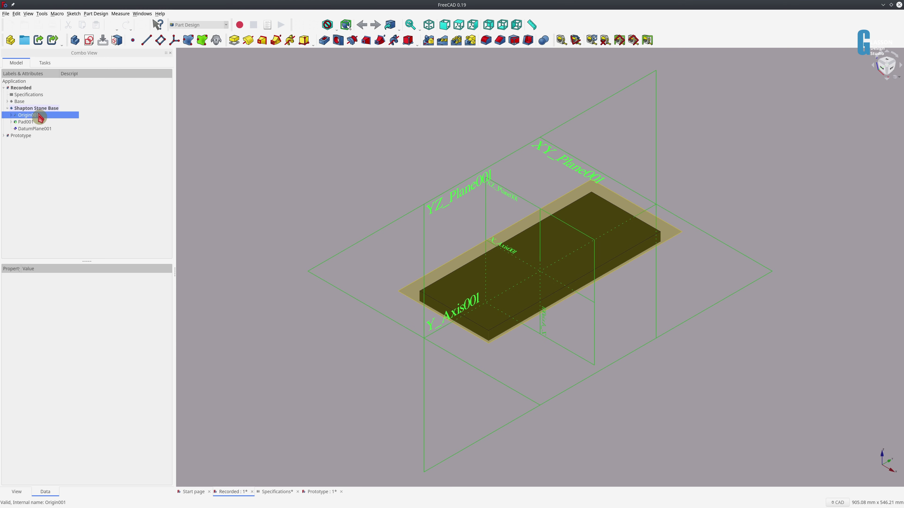
key(space)
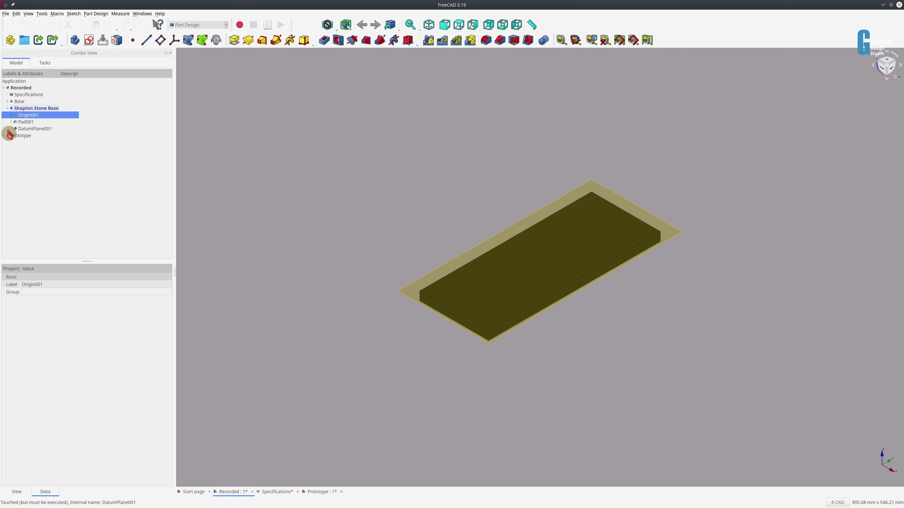
Create a sketch on the datum plane and draw two circles near the plate's upper-left corner, the lower one about 16 mm in diameter.
click(31, 129)
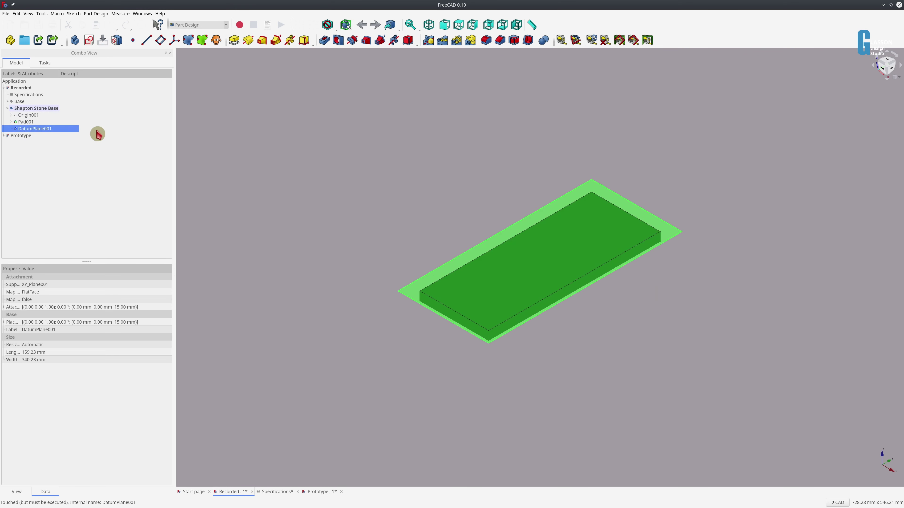
click(89, 40)
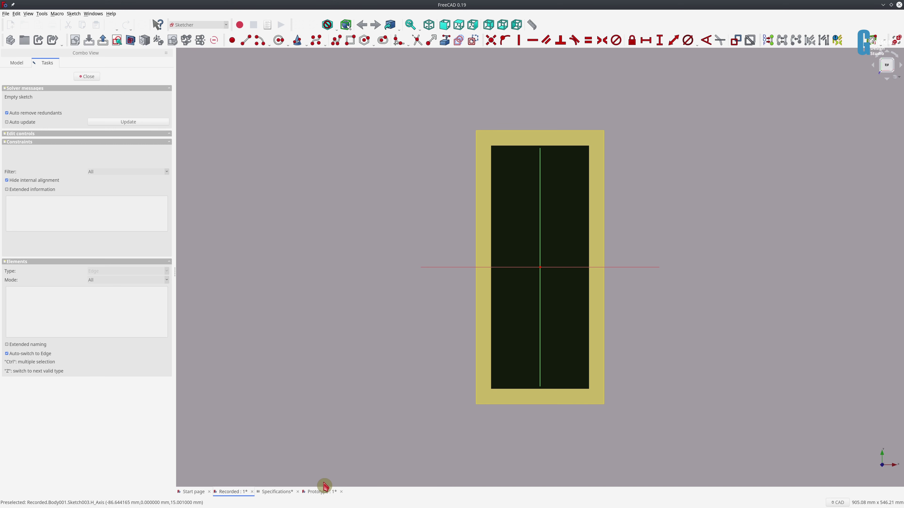
click(278, 40)
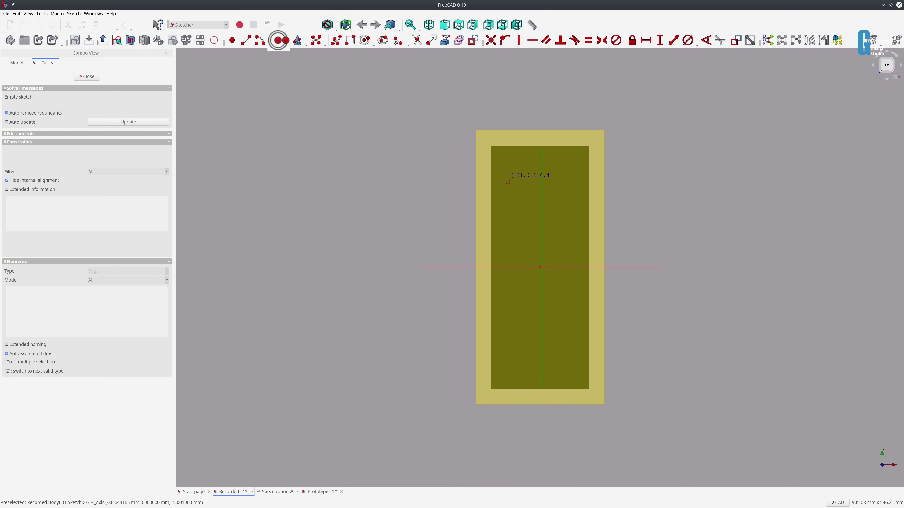
click(507, 176)
click(517, 159)
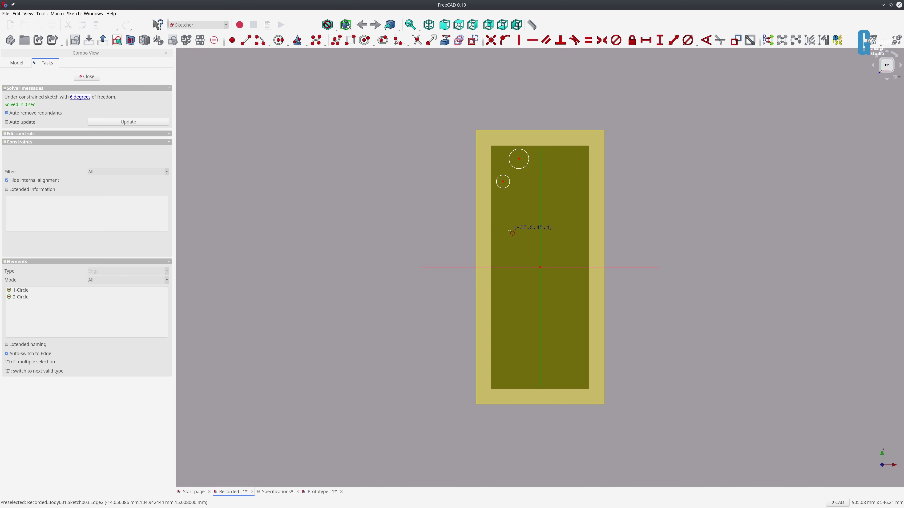
key(Escape)
Make the two circles equal in size and constrain the lower circle's diameter to 8 mm.
click(504, 188)
click(522, 171)
key(e)
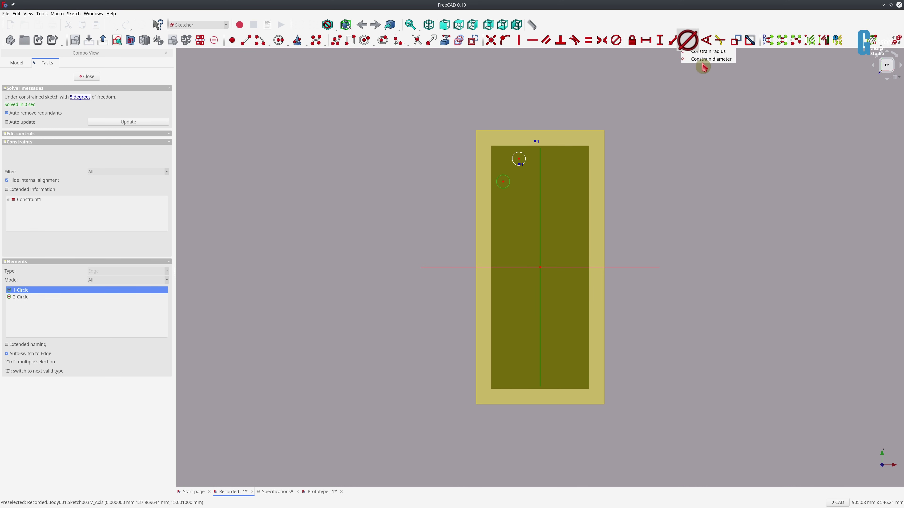
click(697, 45)
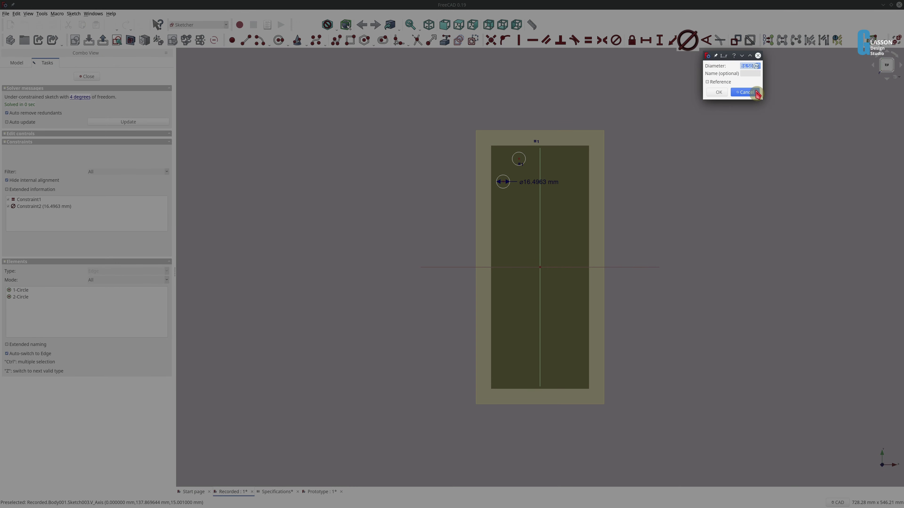
key(Return)
Constrain the upper circle centre's horizontal distance from the origin with the formula <<Specifications>>.scShaptonStoneWidth/2-10.
scroll(534, 116, up, 4)
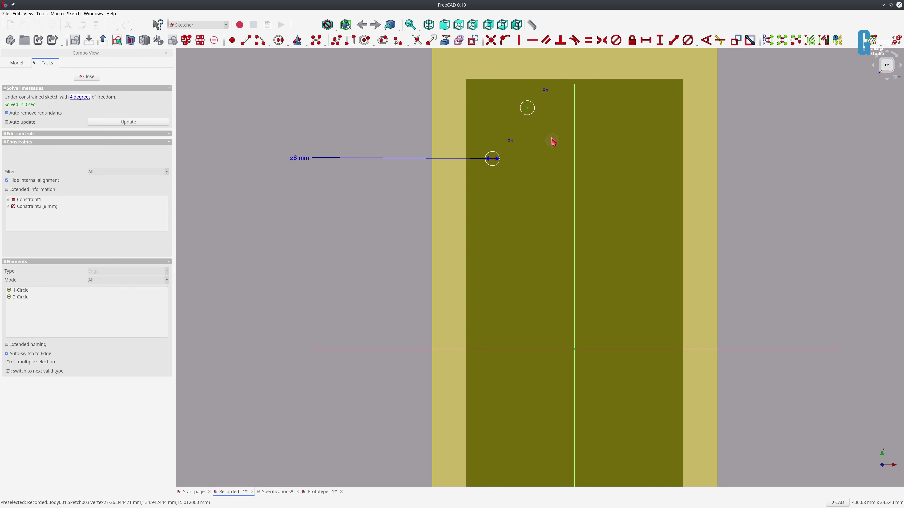
key(shift+h)
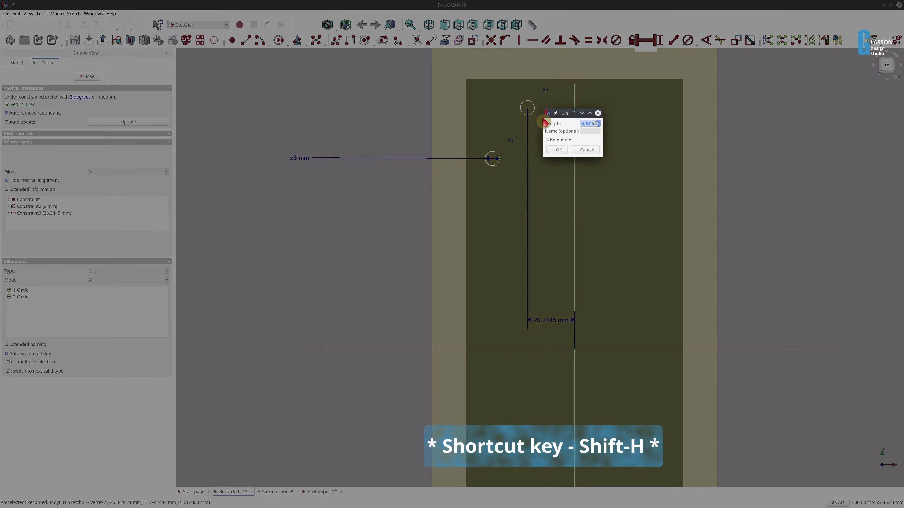
key(equal)
text(<<Specifications>>.scSh)
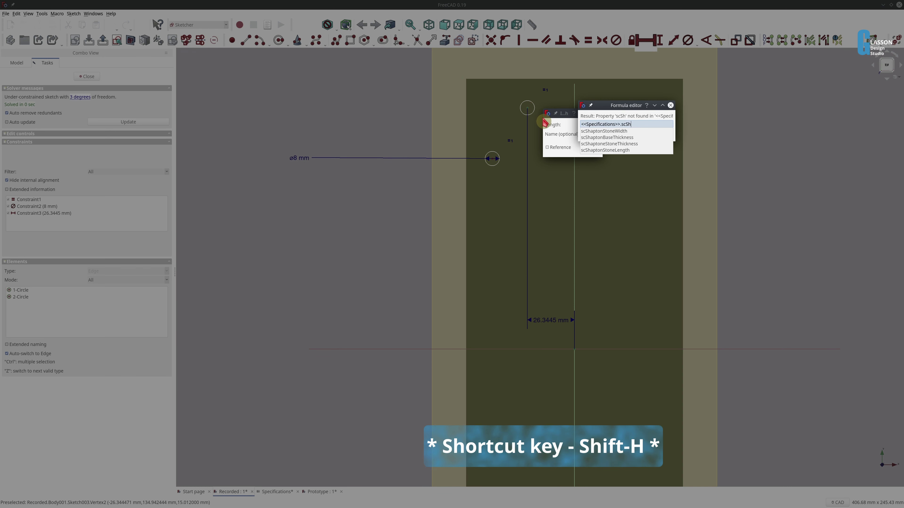
key(Down)
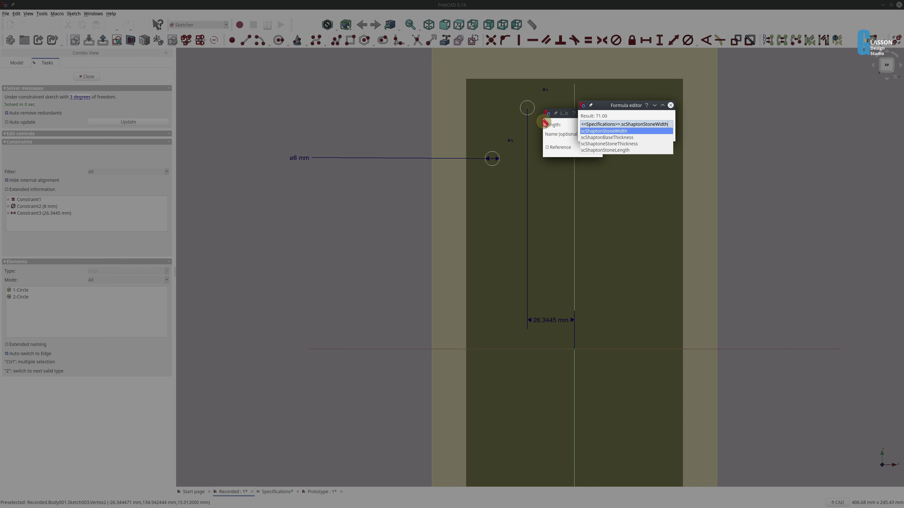
text(/2-10)
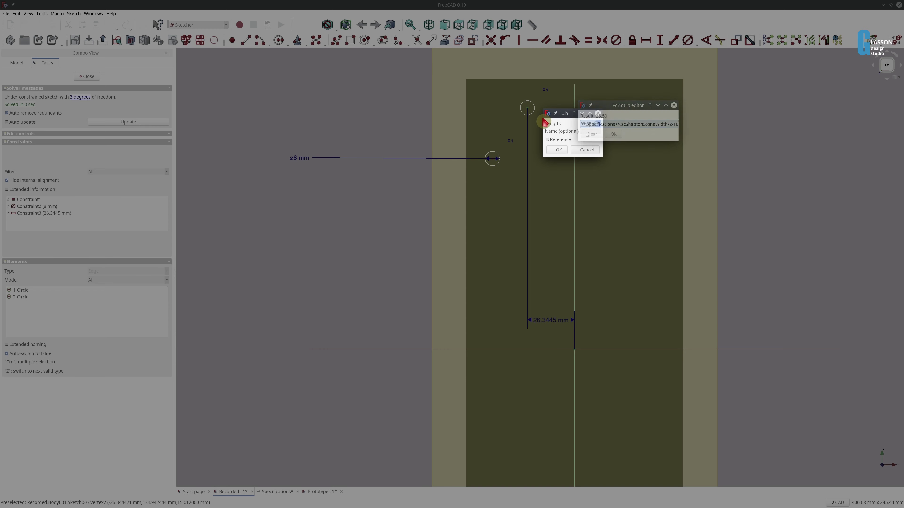
key(Return)
key(Return)
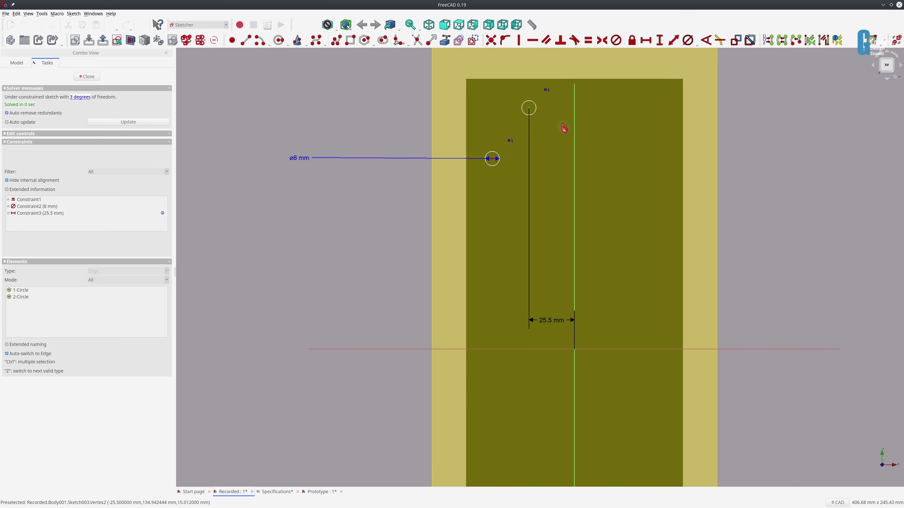
Constrain the upper circle centre's vertical distance from the origin with the formula <<Specifications>>.sfShaptonBaseLength/2-10.
key(shift+v)
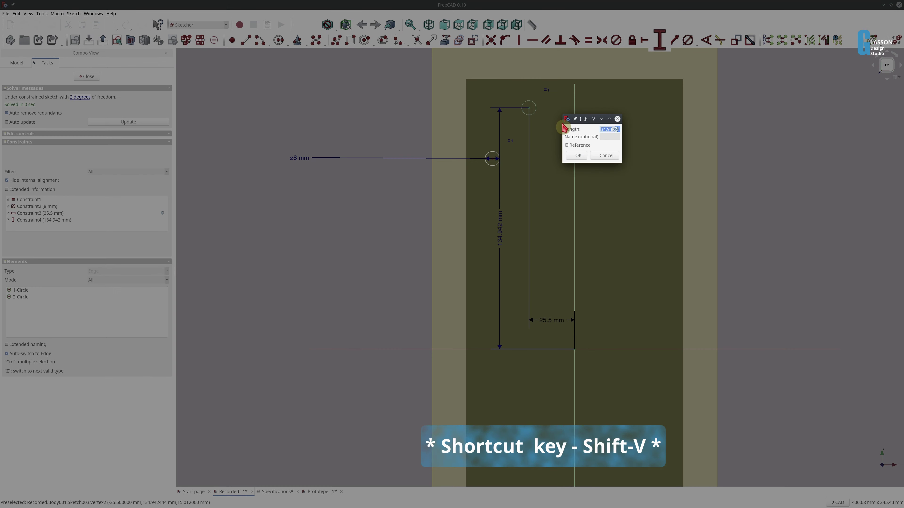
text(=<<)
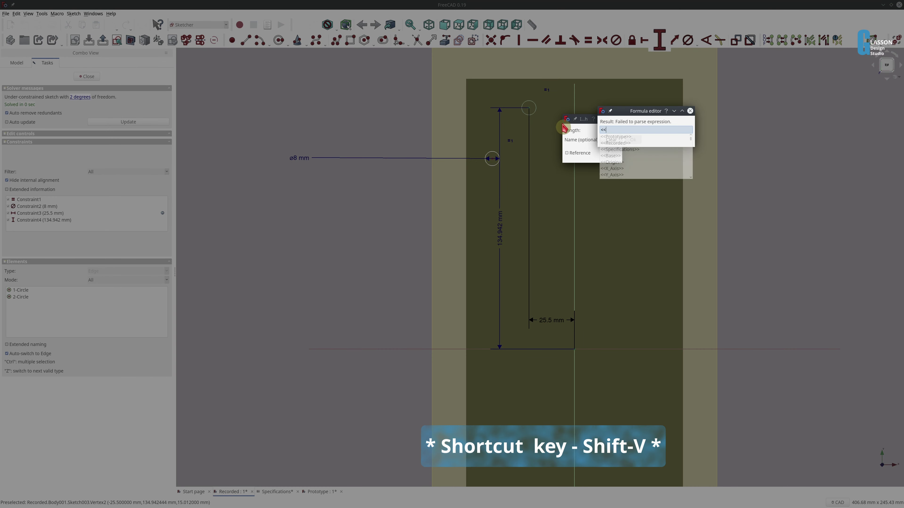
text(S)
key(Down)
key(Return)
text(.sfSh)
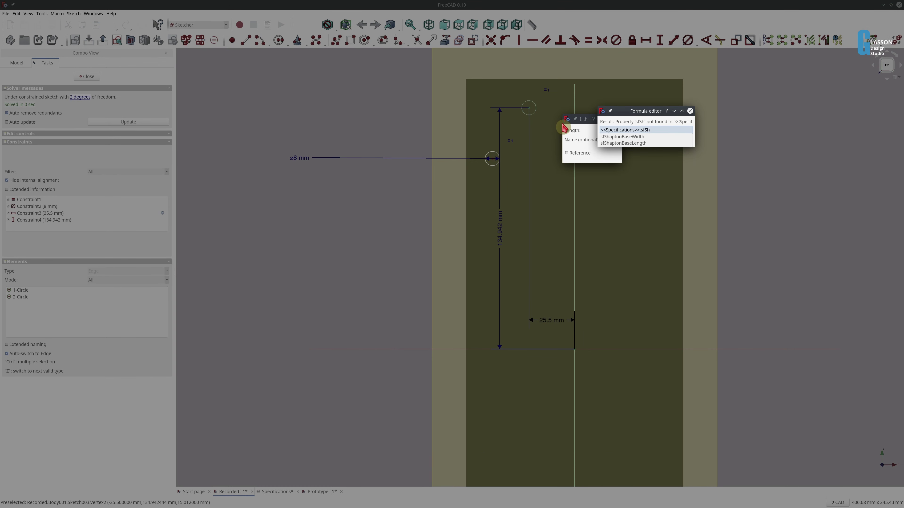
key(Down)
key(Down)
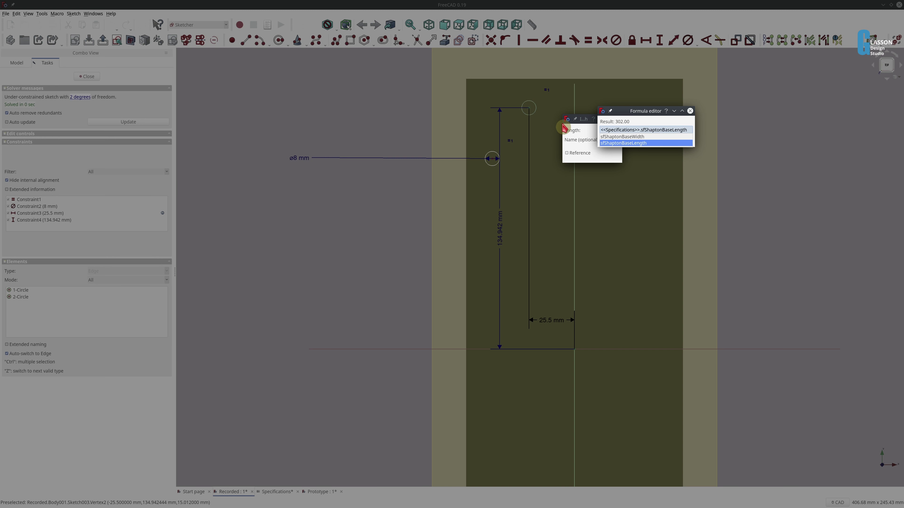
text(/2-19)
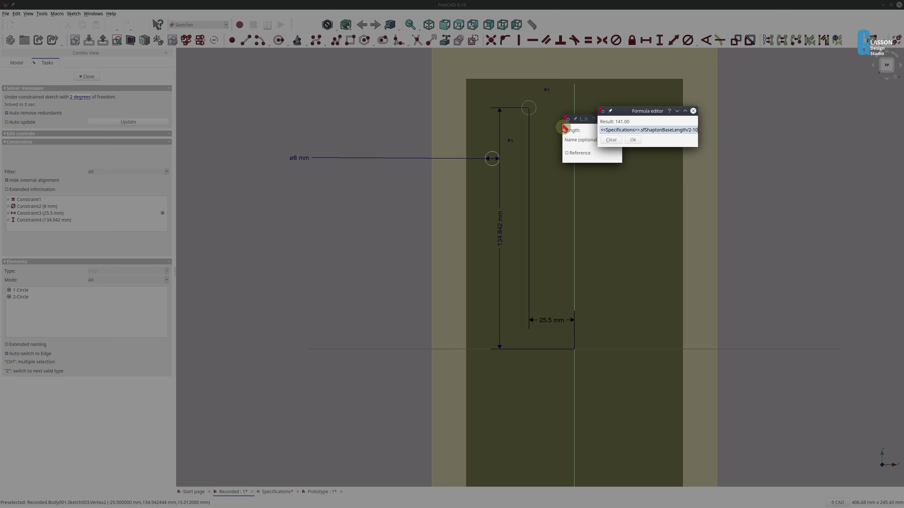
key(Return)
key(Return)
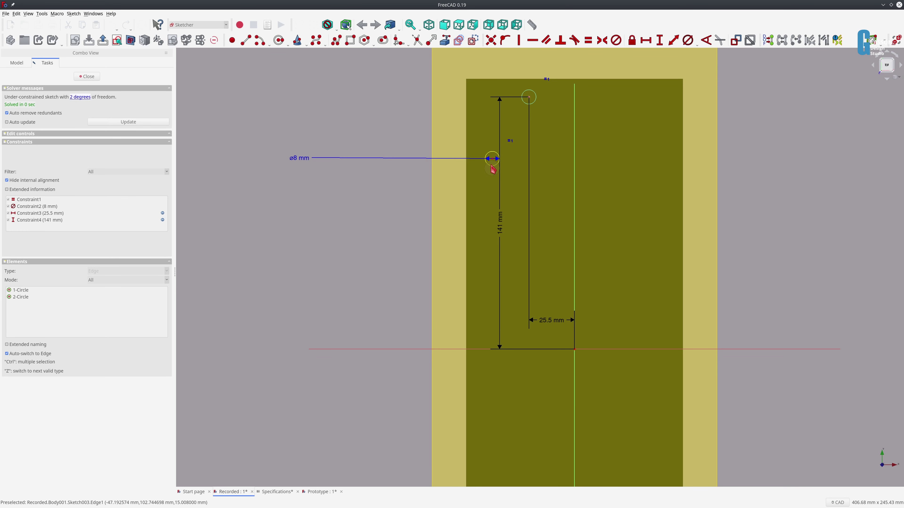
Constrain the lower circle centre's horizontal distance from the origin with the formula <<Specifications>>.sfShaptonBaseWidth/2-10.
key(shift+h)
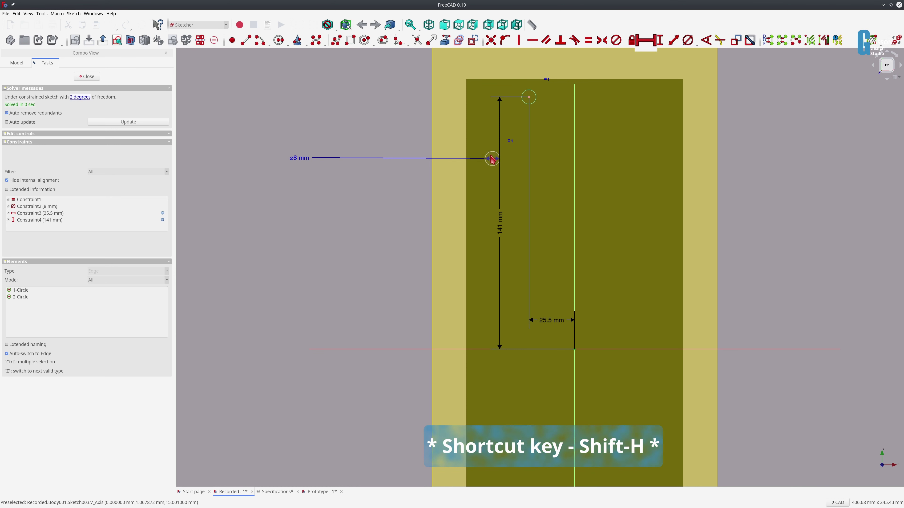
click(463, 215)
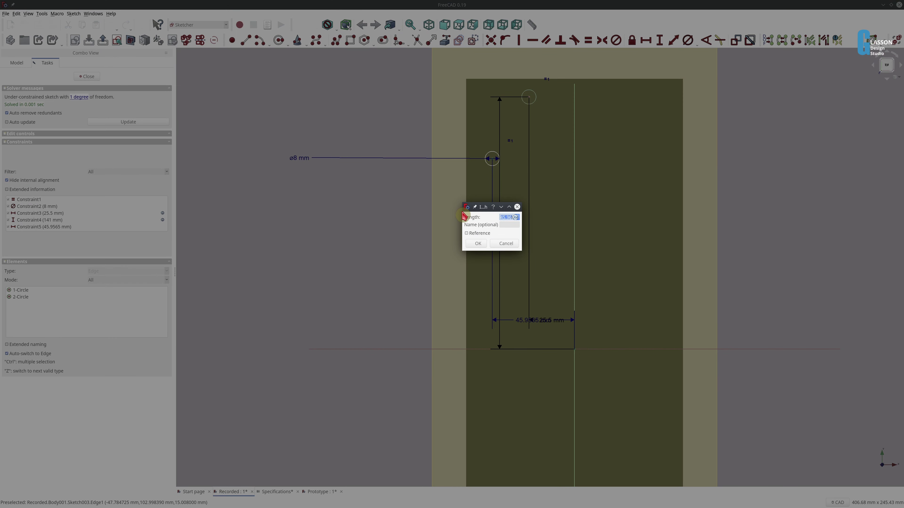
text(=<<Specifications>>.sf)
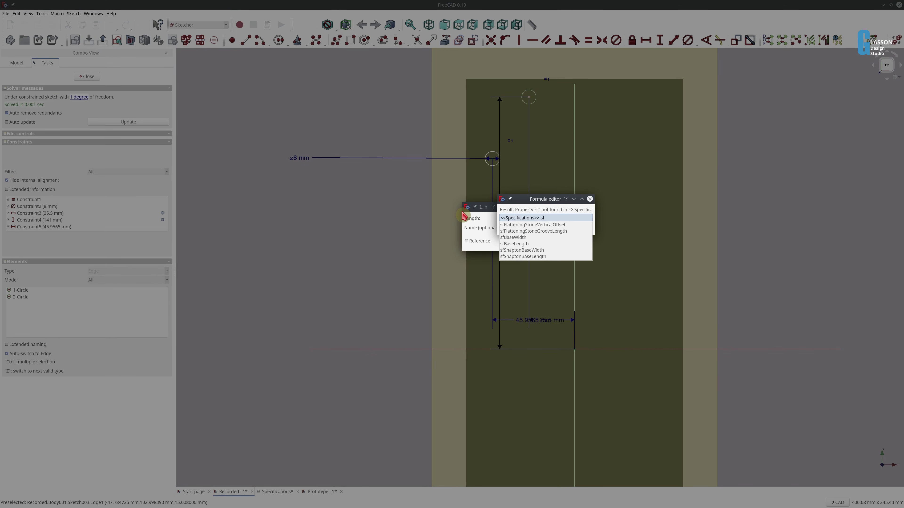
key(Down)
key(Down)
key(Down)
key(Down)
key(Down)
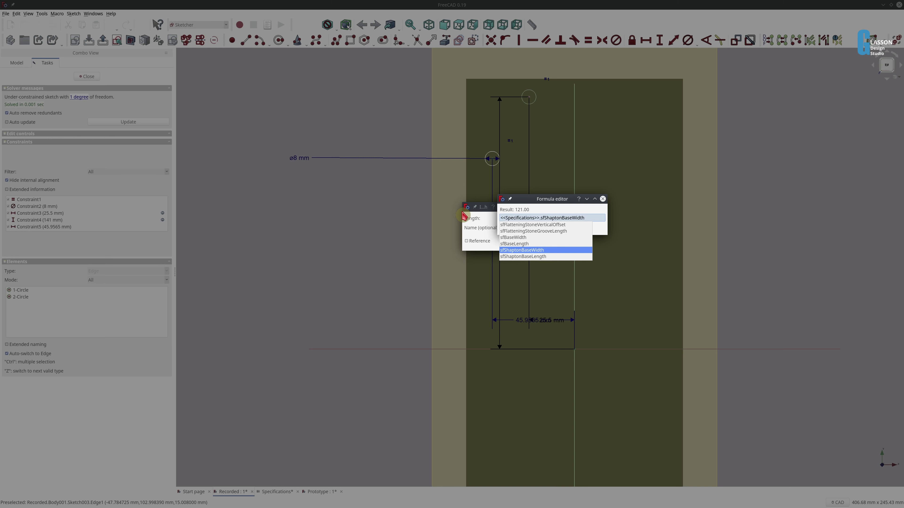
text(/10)
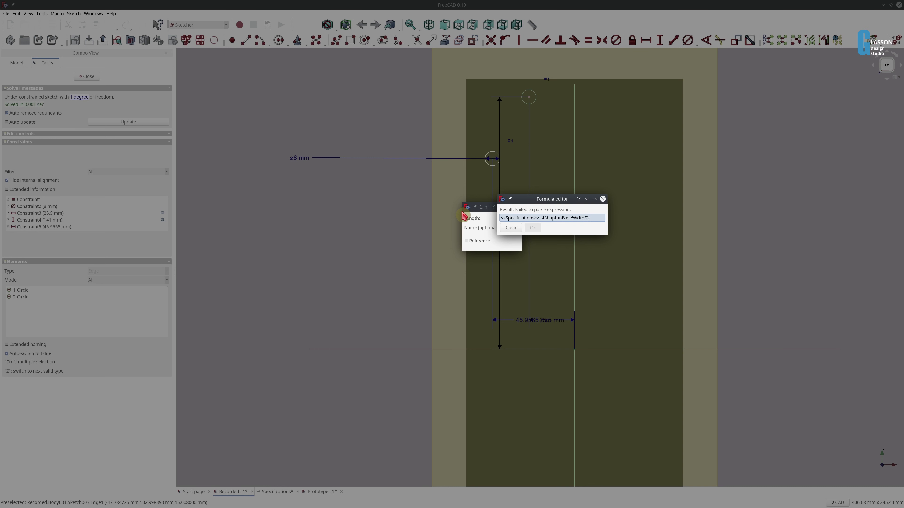
key(Return)
key(Return)
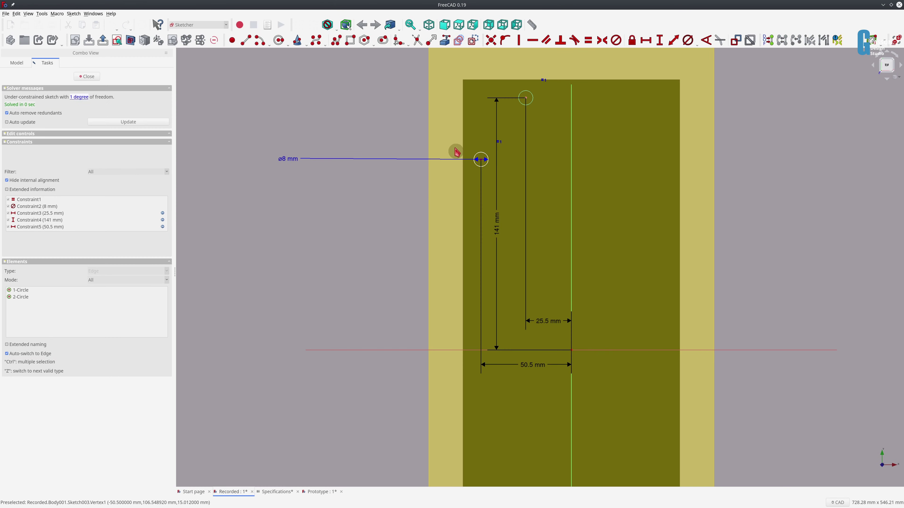
Constrain the lower circle centre's vertical distance from the origin with <<Specifications>>.sfShaptonBaseLength/2-20 and close the sketch.
key(shift+v)
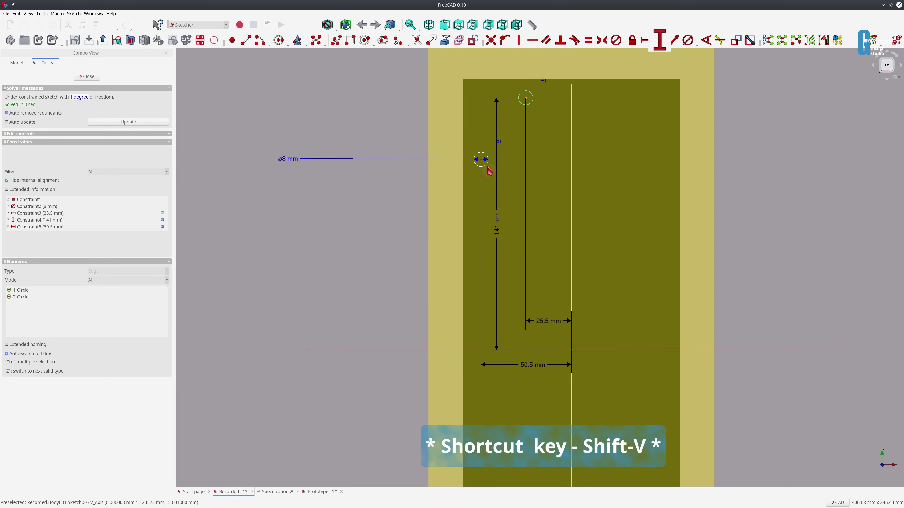
click(561, 178)
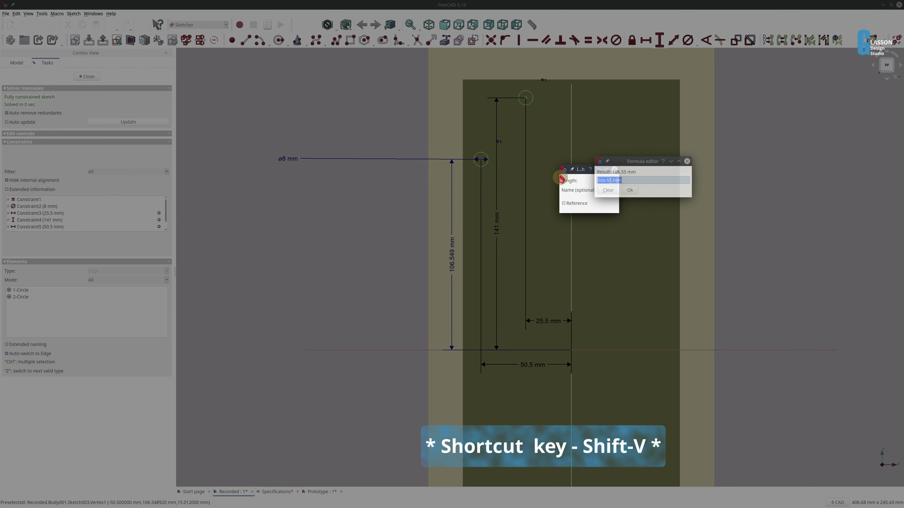
text(<<Specifications>>.sf)
key(Down)
key(Down)
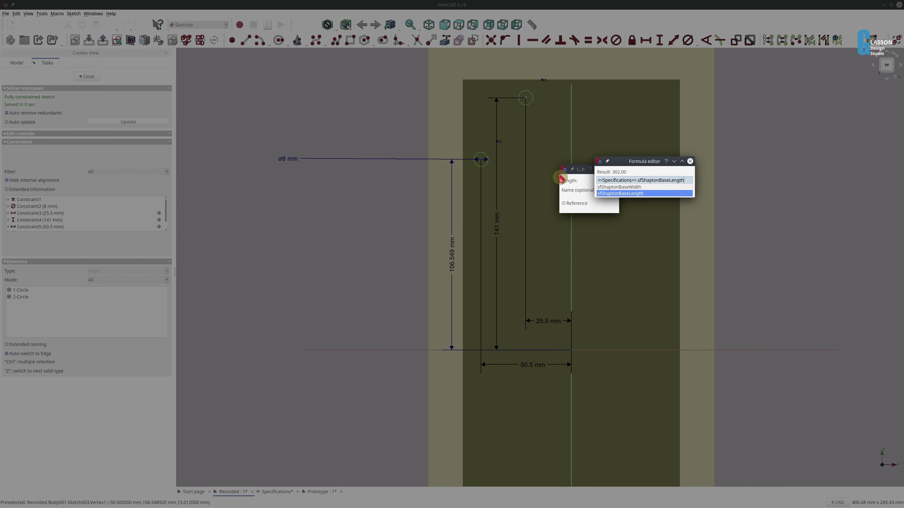
text(/2-20)
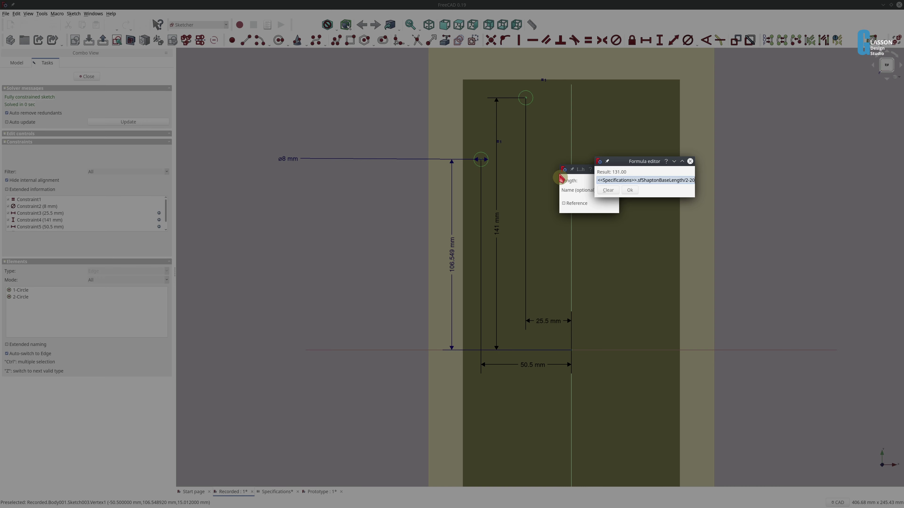
key(Return)
key(Return)
key(Escape)
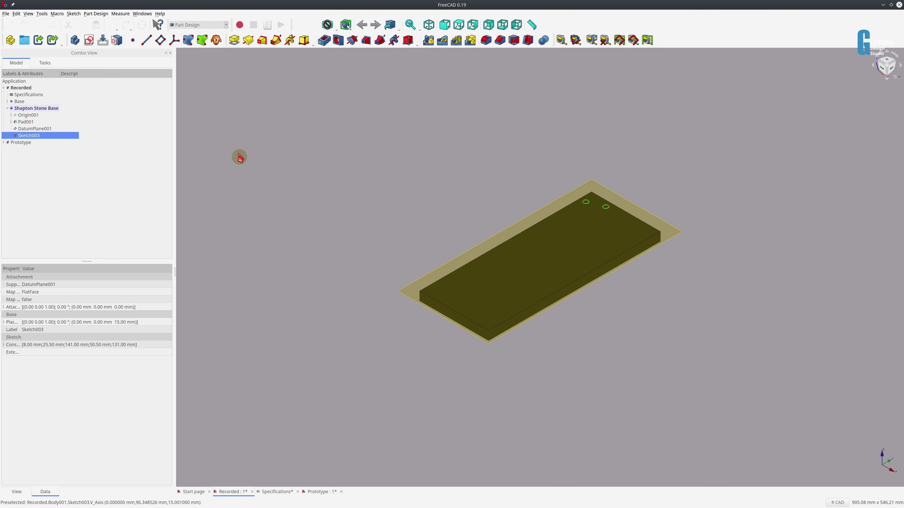
Pocket the two circles through the plate using the To first type and hide the datum plane.
click(324, 40)
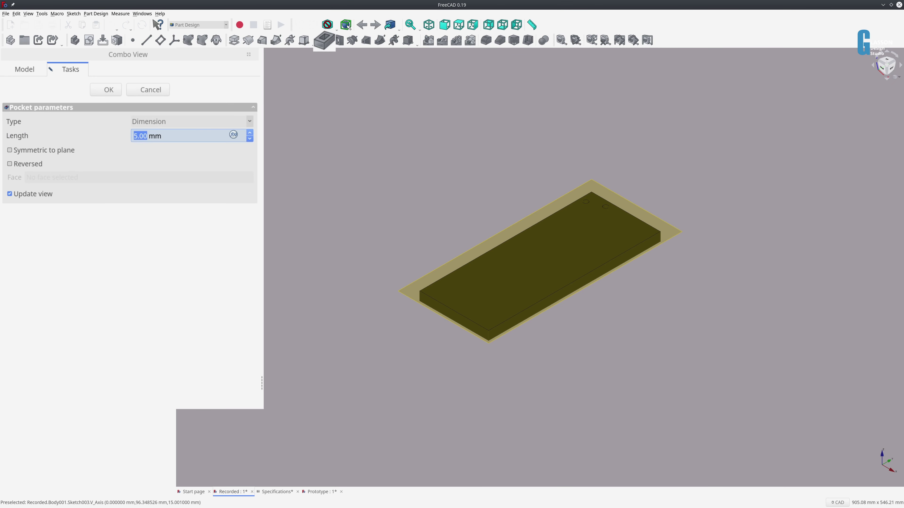
click(249, 122)
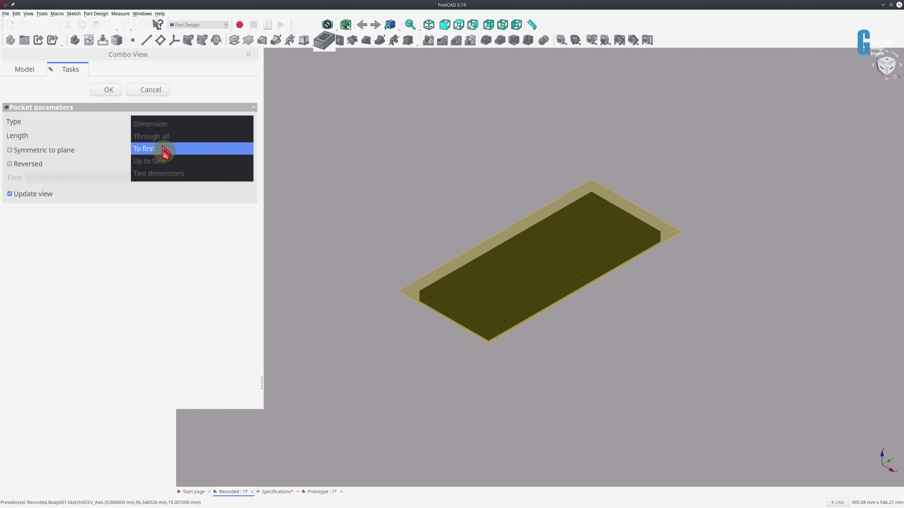
click(170, 153)
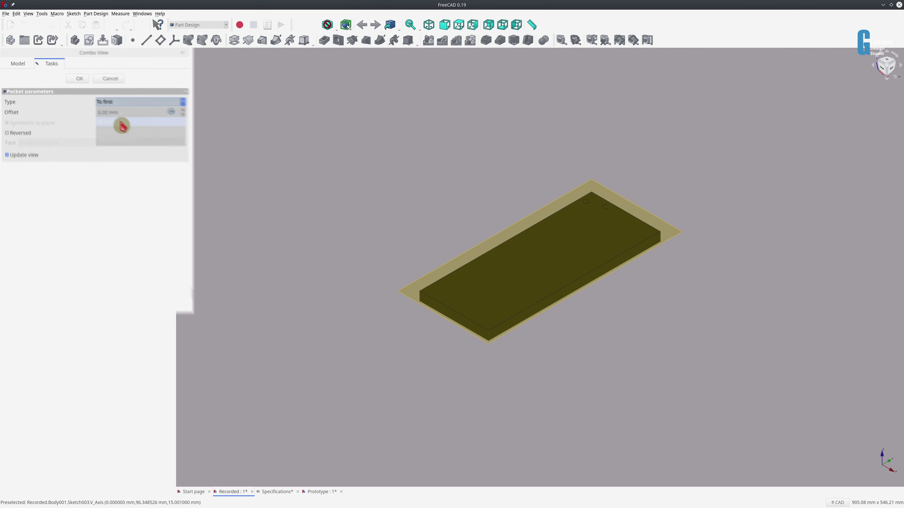
click(76, 81)
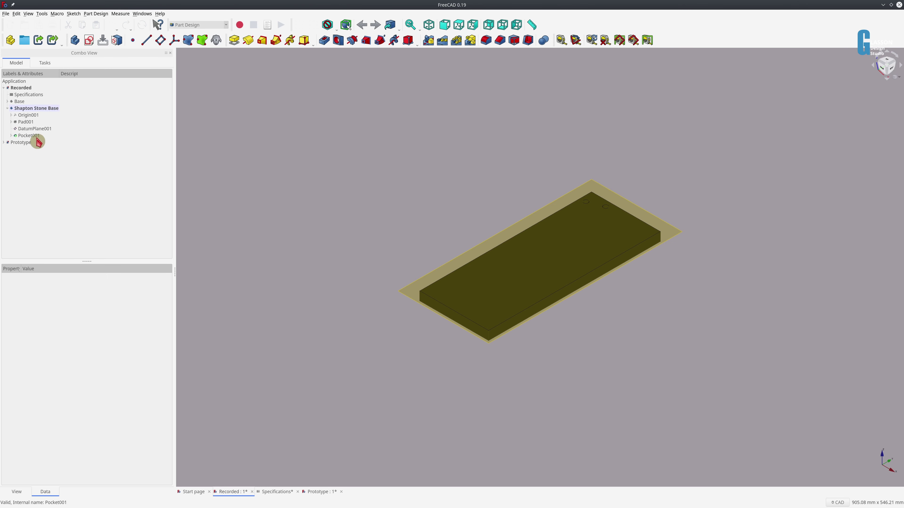
click(34, 128)
key(space)
Apply a MultiTransform to the pocket with two mirrors, one about the vertical and one about the horizontal sketch axis.
click(28, 136)
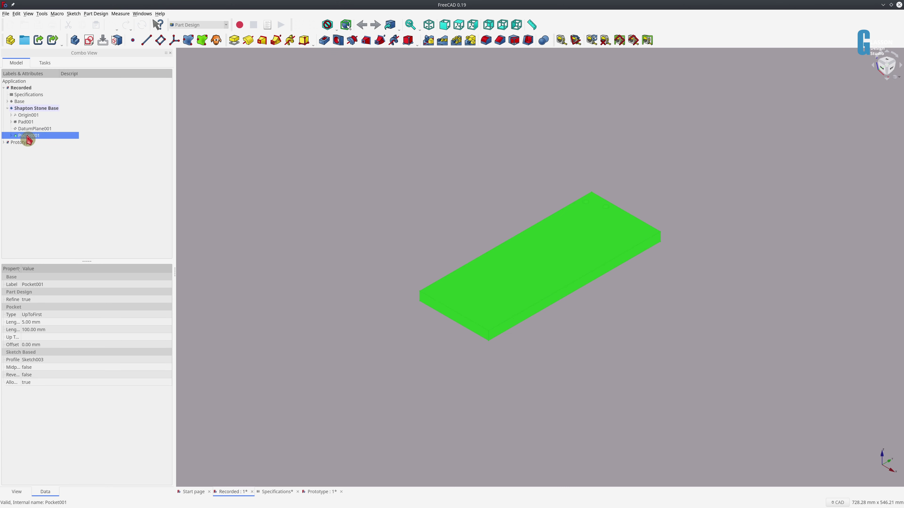
click(469, 44)
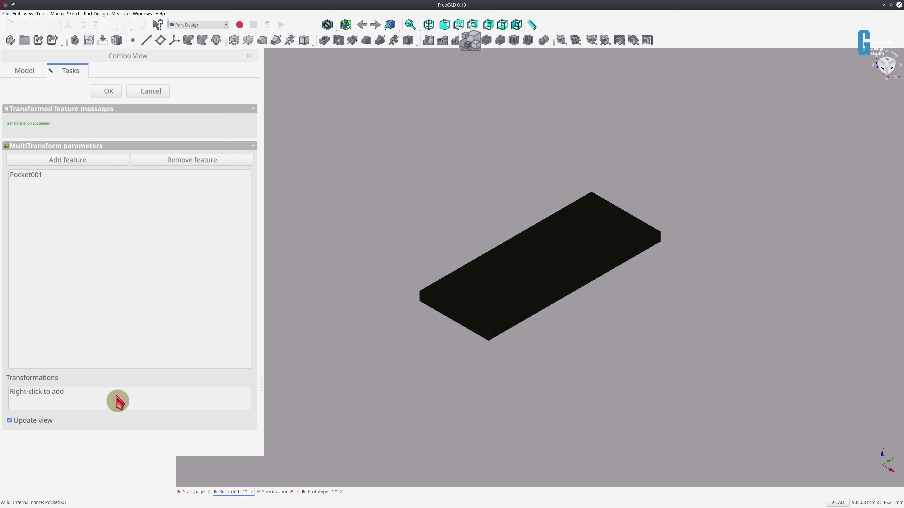
right_click(143, 395)
click(174, 426)
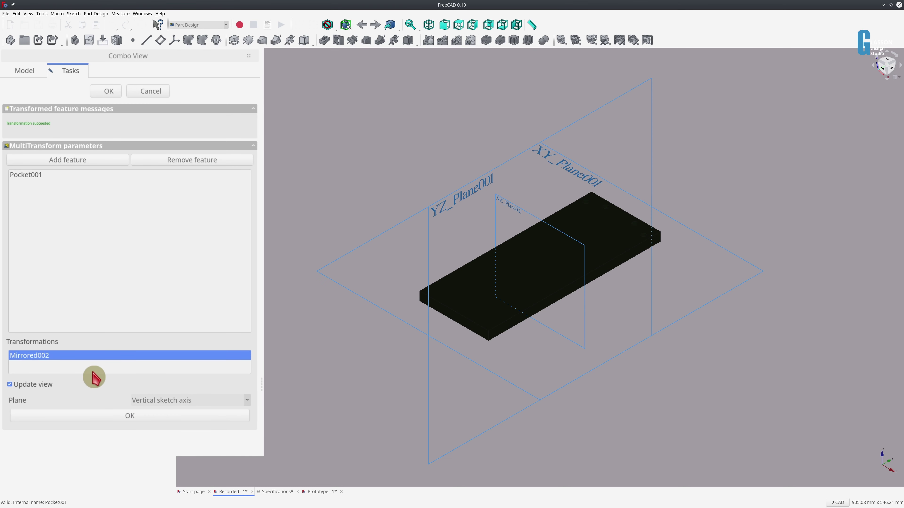
right_click(97, 369)
click(169, 400)
click(177, 400)
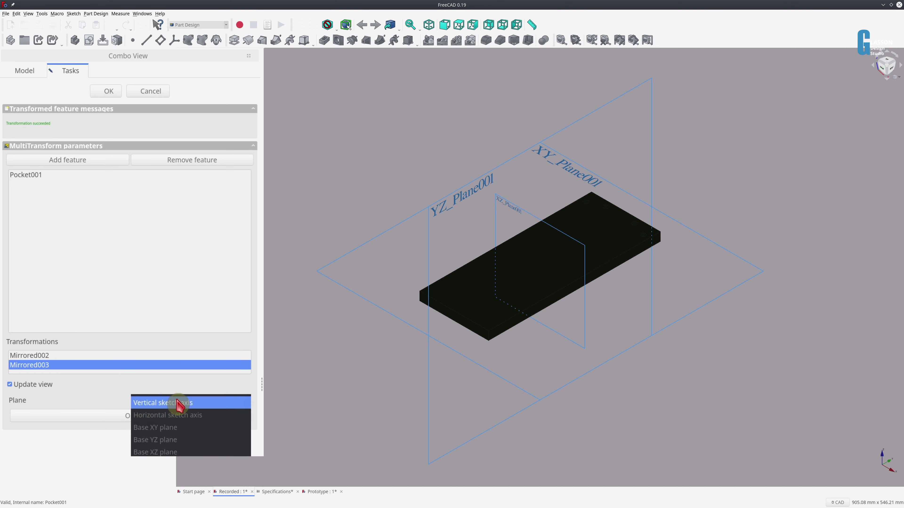
click(175, 419)
click(156, 420)
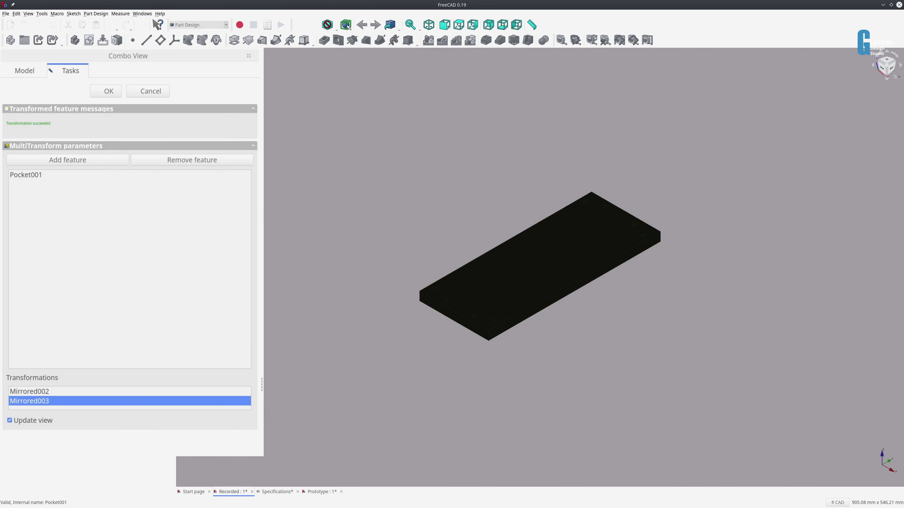
click(76, 91)
click(64, 78)
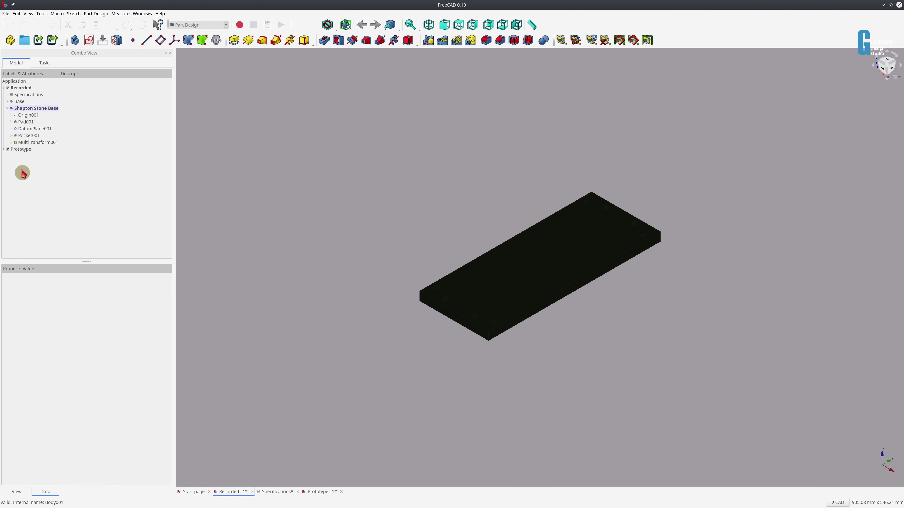
Set the Shapton Stone Base body's transparency to 50.
click(30, 109)
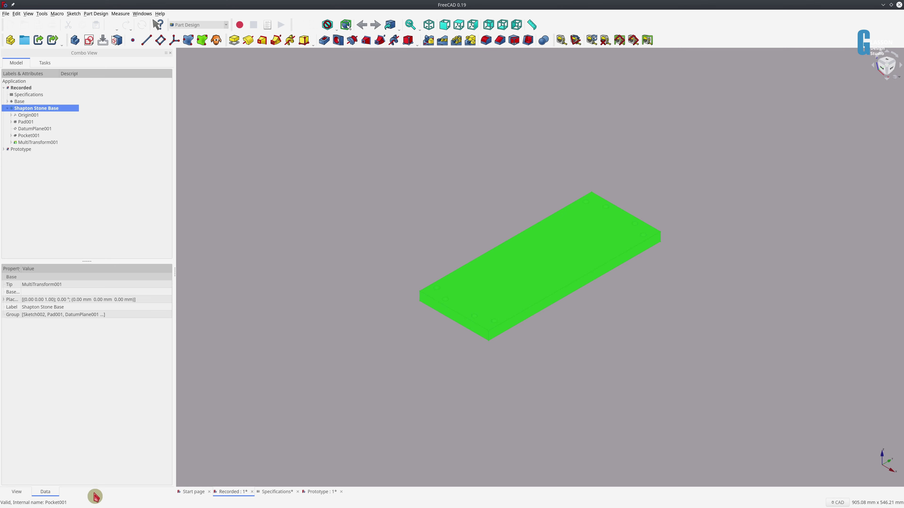
click(16, 491)
click(56, 388)
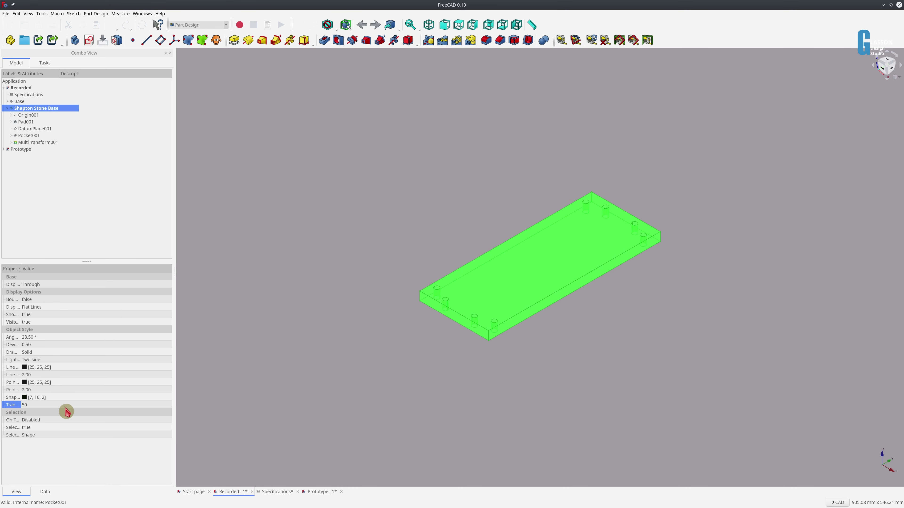
click(319, 245)
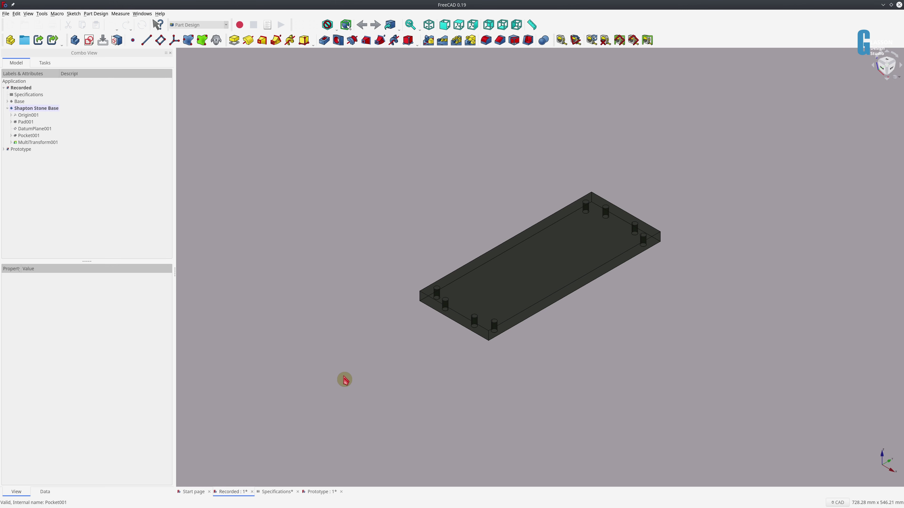
Save the Recorded document and collapse the Shapton Stone Base body in the model tree.
key(2)
key(ctrl+s)
key(0)
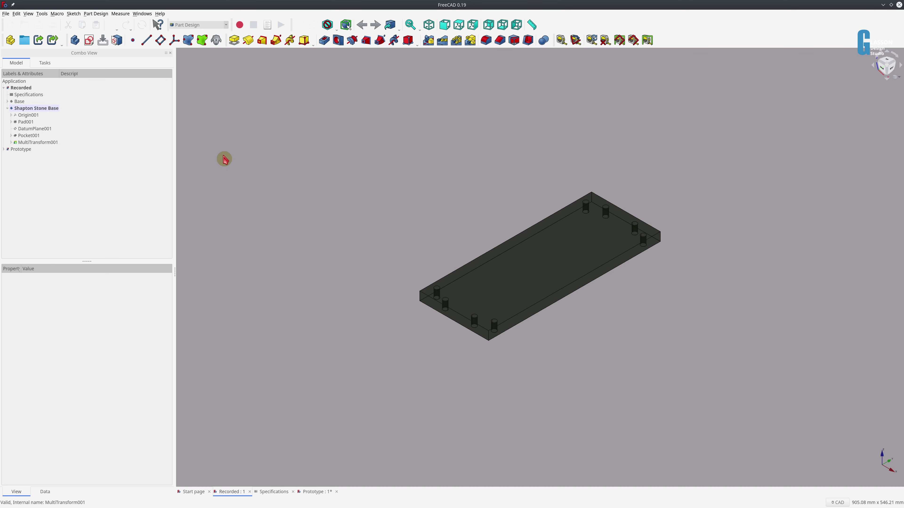
click(7, 108)
Copy the Shapton End Block, Shapton End Wedge, Flattening End Block and Flattening End Wedge bodies from the Prototype document with all their dependencies.
click(313, 495)
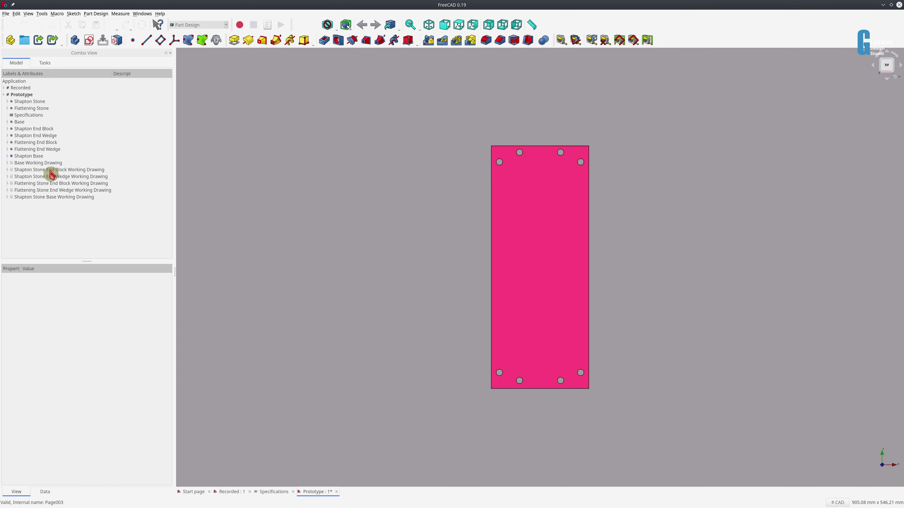
click(37, 129)
ctrl+click(45, 136)
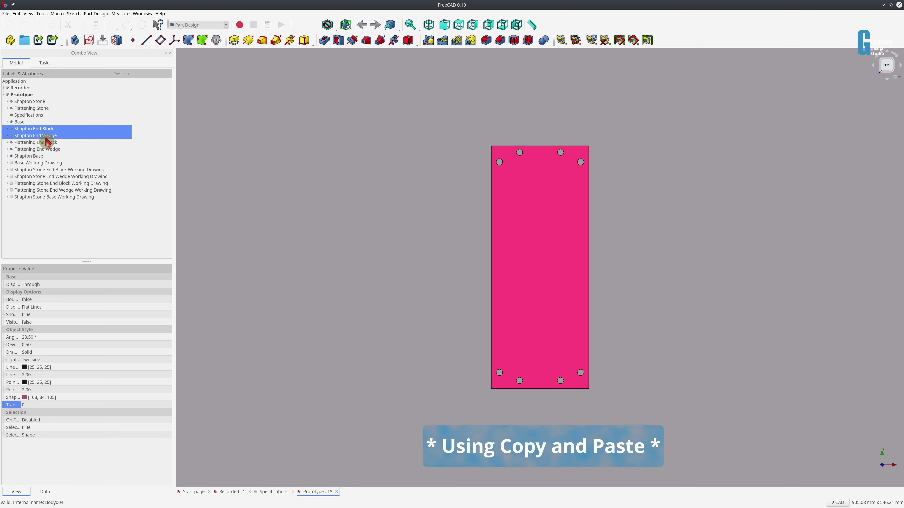
ctrl+click(54, 142)
ctrl+click(57, 149)
key(ctrl+c)
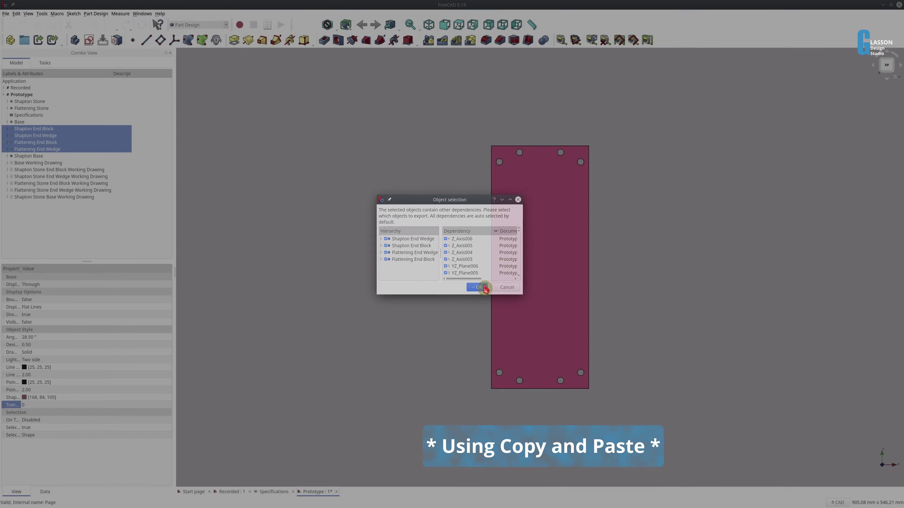
click(485, 288)
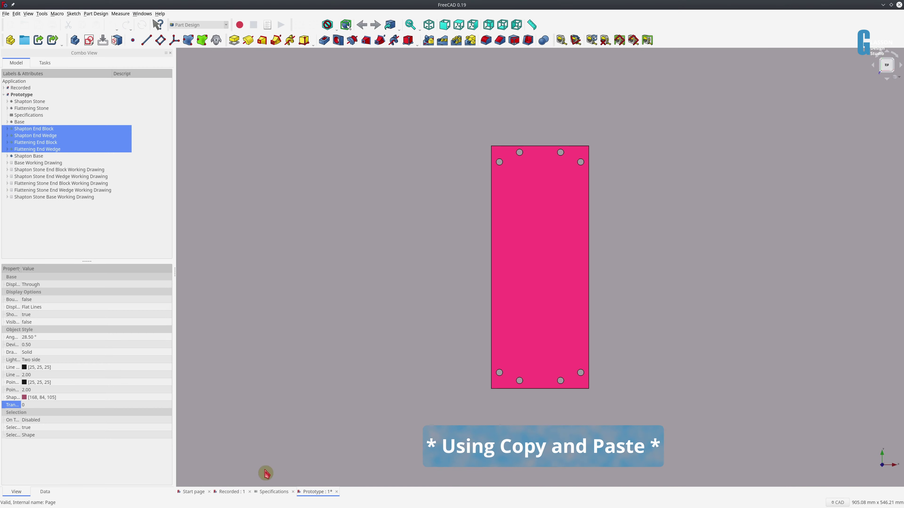
Return to the Recorded document and open the available actions for its entry in the model tree.
click(229, 491)
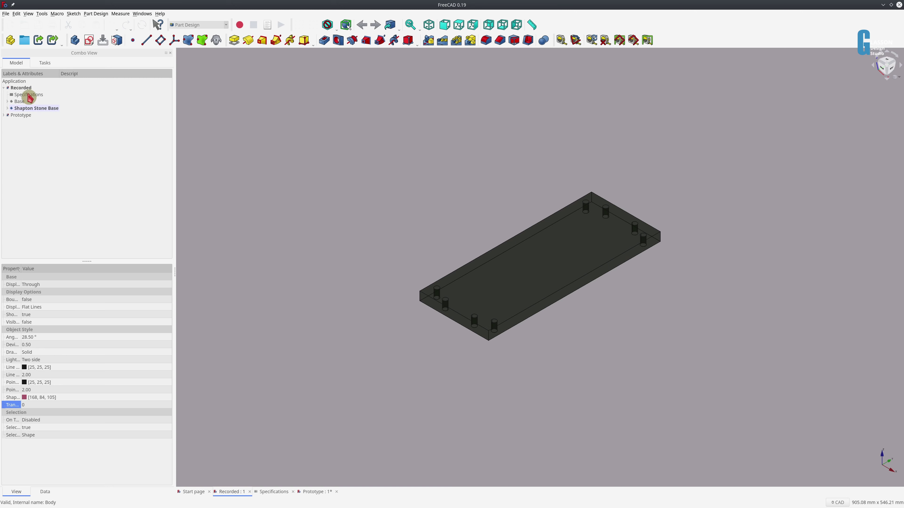
click(22, 89)
right_click(23, 91)
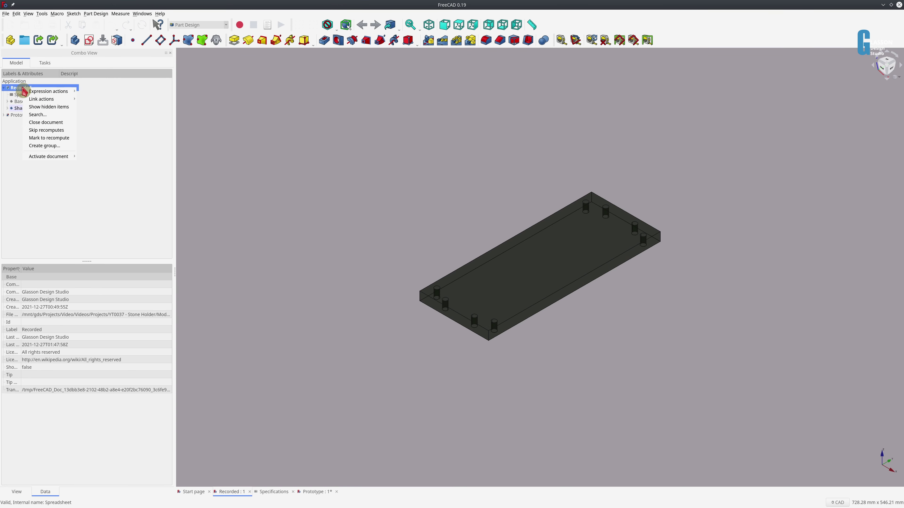